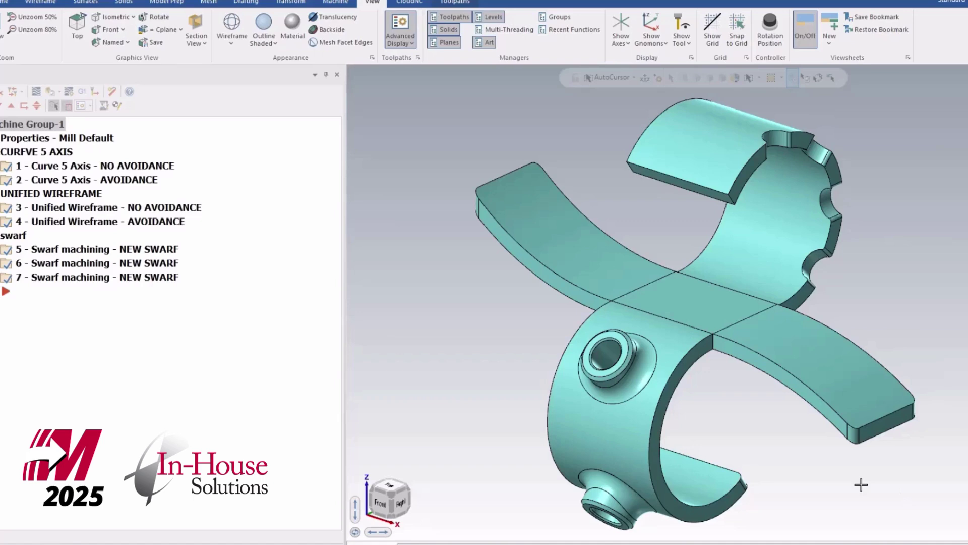
- Backplot operation 5 - Swarf machining and watch the flat endmill approach the upper boss up close
scroll(824, 454, down, 1)
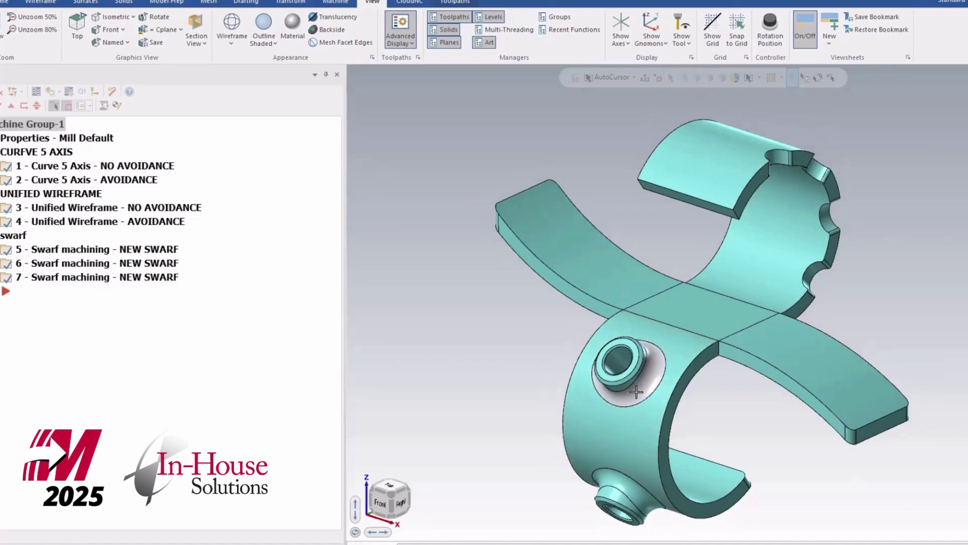
click(456, 2)
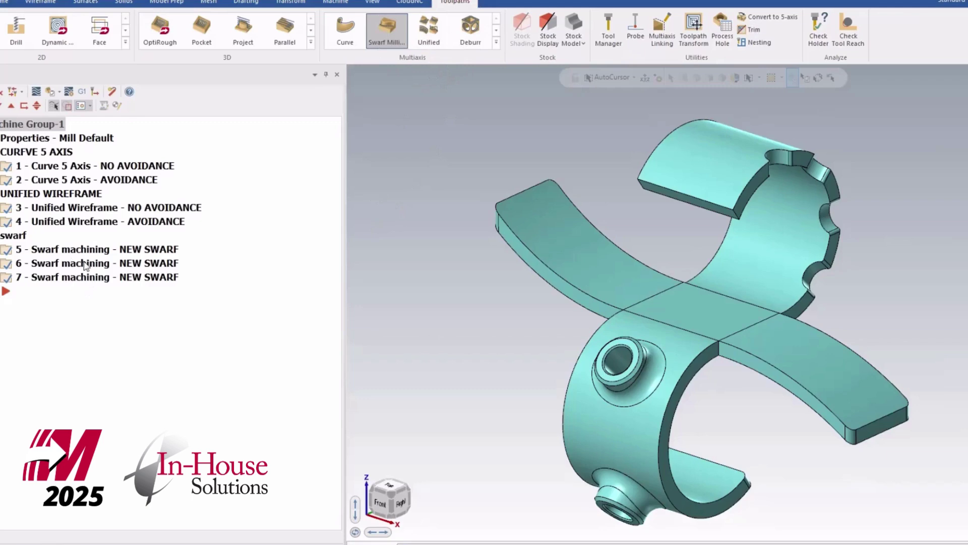
click(1, 249)
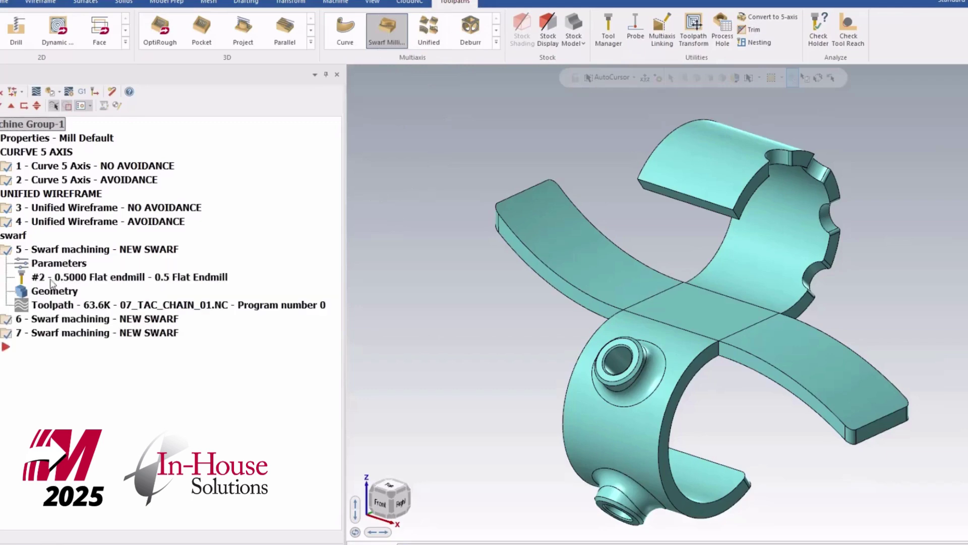
click(61, 305)
key(r)
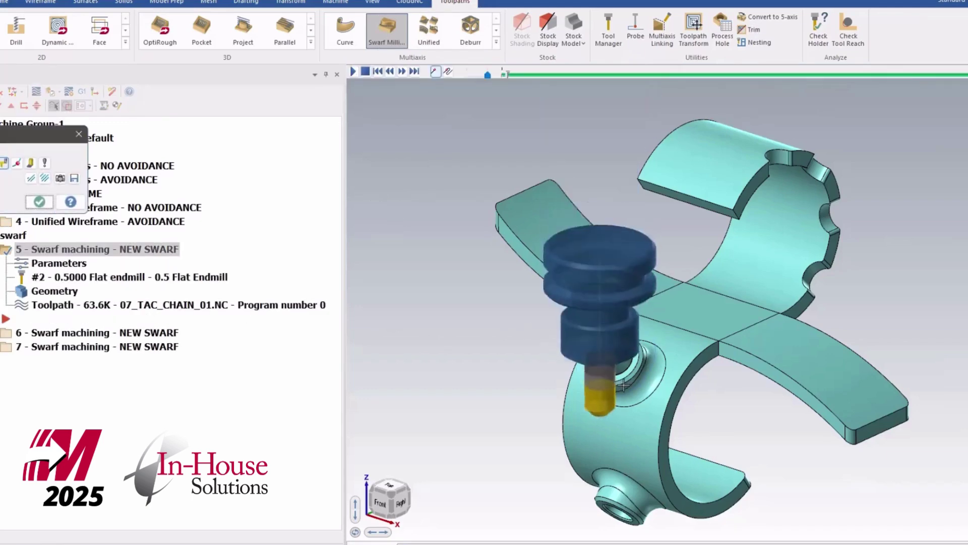
scroll(621, 383, up, 2)
middle_drag(620, 407, 496, 397)
scroll(712, 393, up, 3)
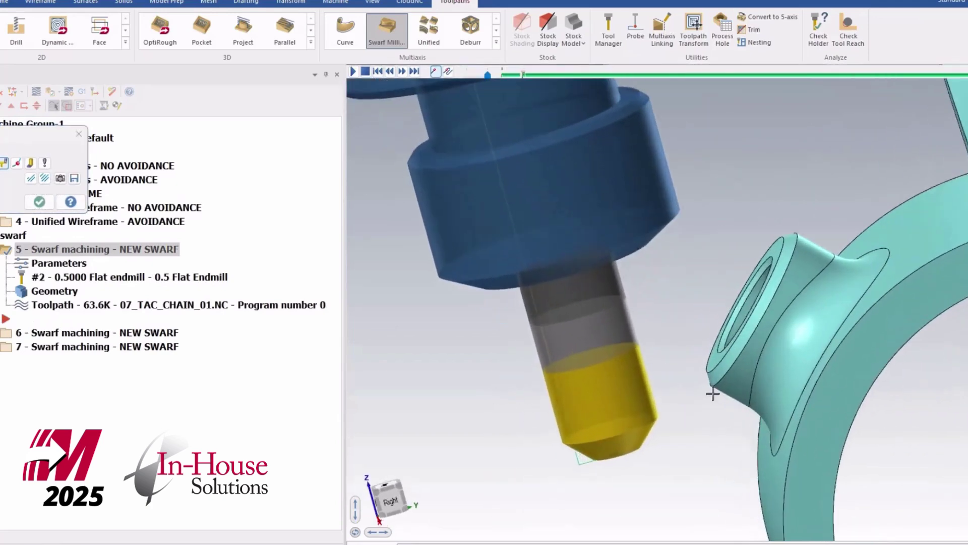
scroll(698, 374, up, 2)
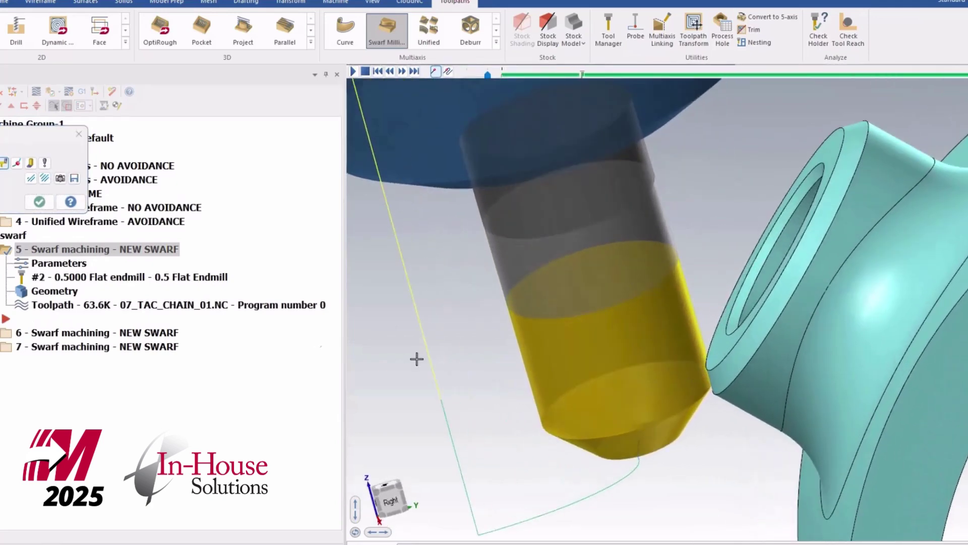
key(Escape)
- Backplot operation 6 - Swarf machining to examine the tool orientation at the upper boss
click(171, 333)
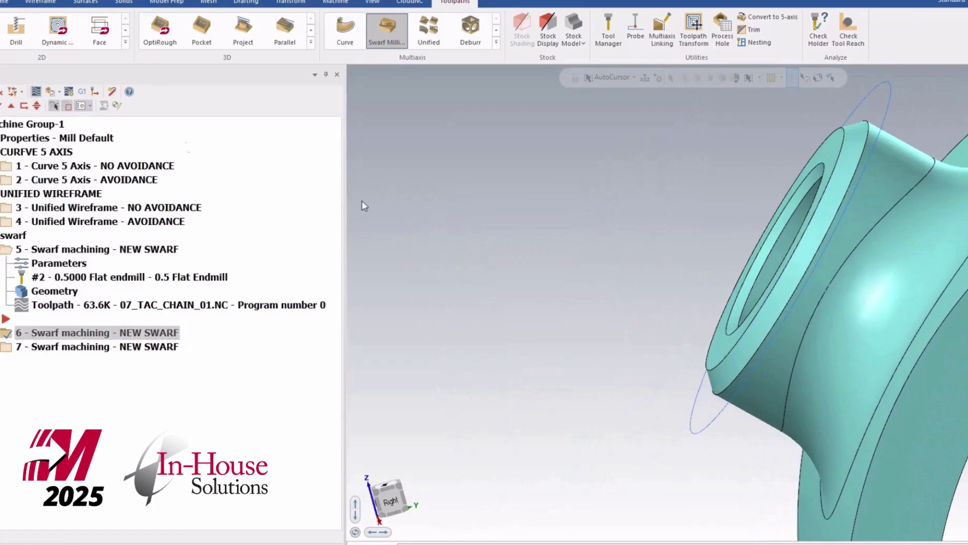
key(alt+t)
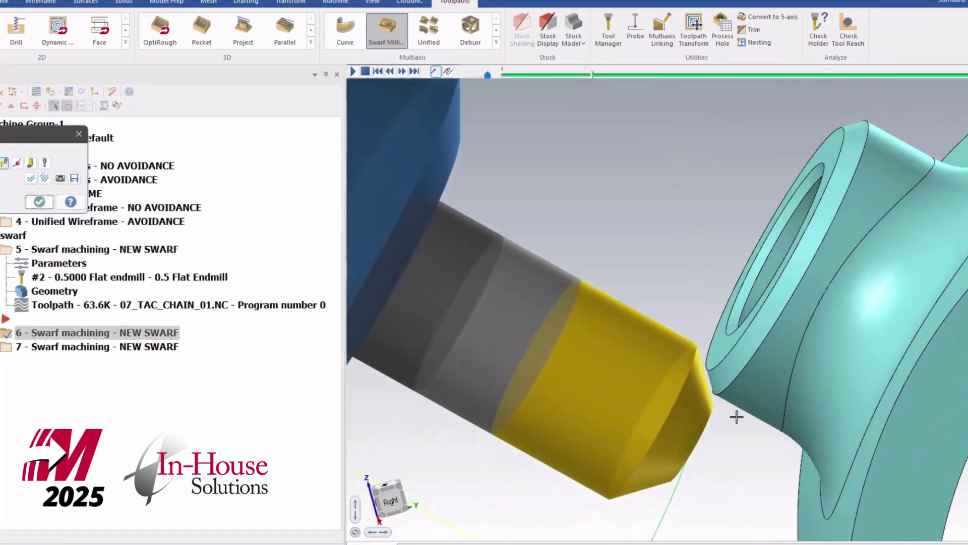
middle_drag(737, 417, 744, 365)
key(Escape)
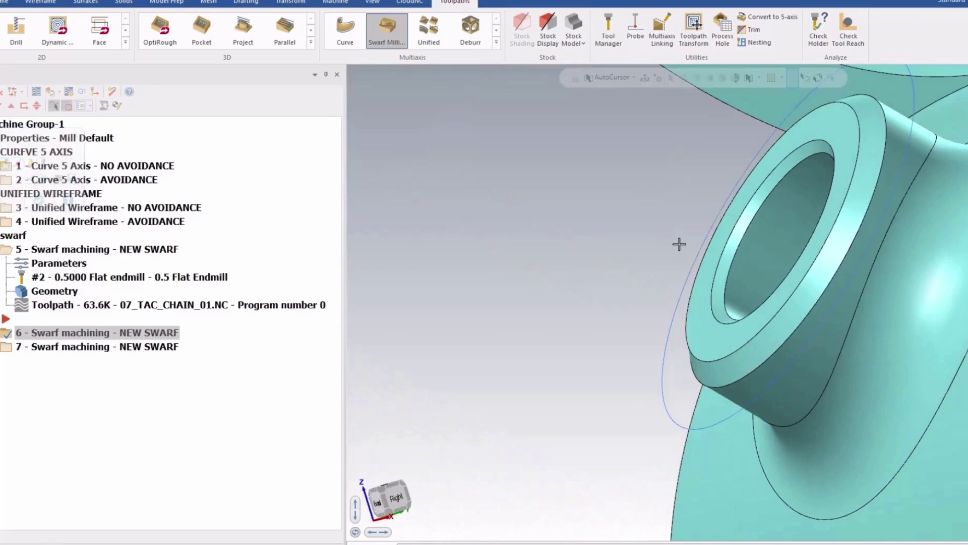
- Select the end segment of the curve along the curved strip and look over the available multiaxis toolpath types
right_click(680, 244)
click(713, 327)
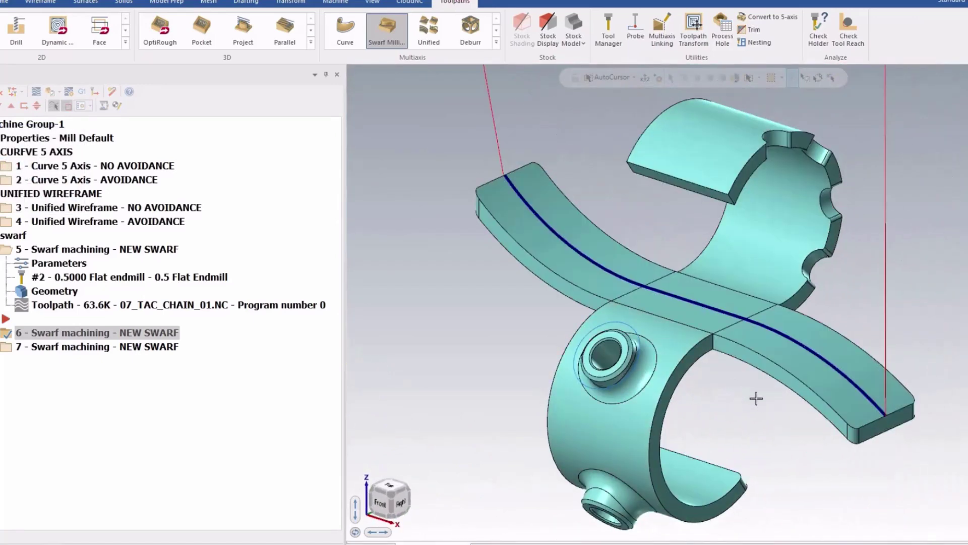
click(820, 359)
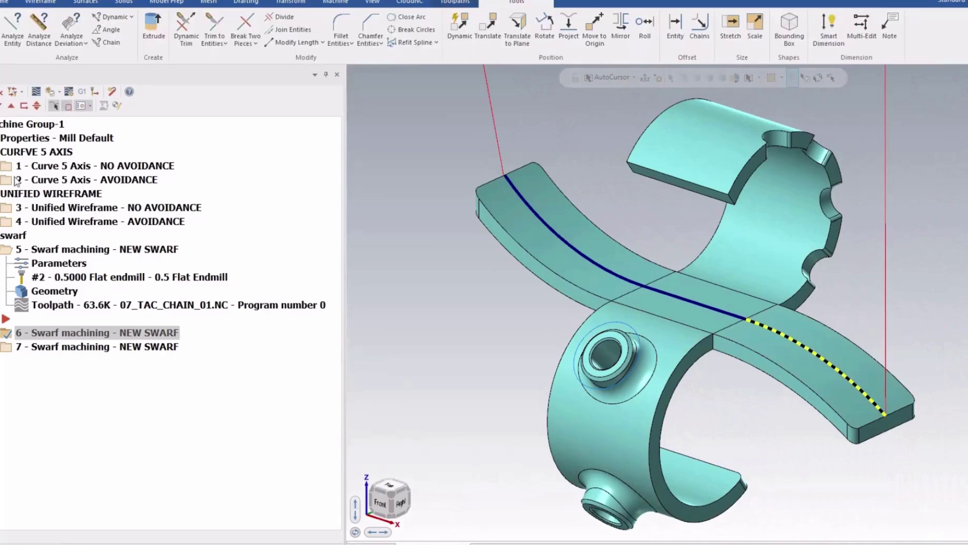
click(454, 3)
click(492, 46)
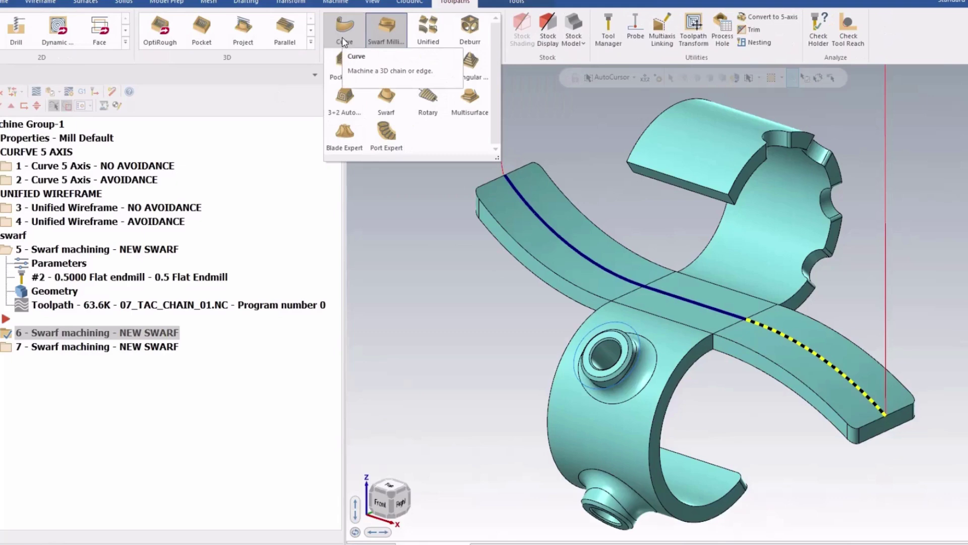
- Backplot the Curve 5 Axis toolpath group and follow the tool along the curved strip
click(49, 153)
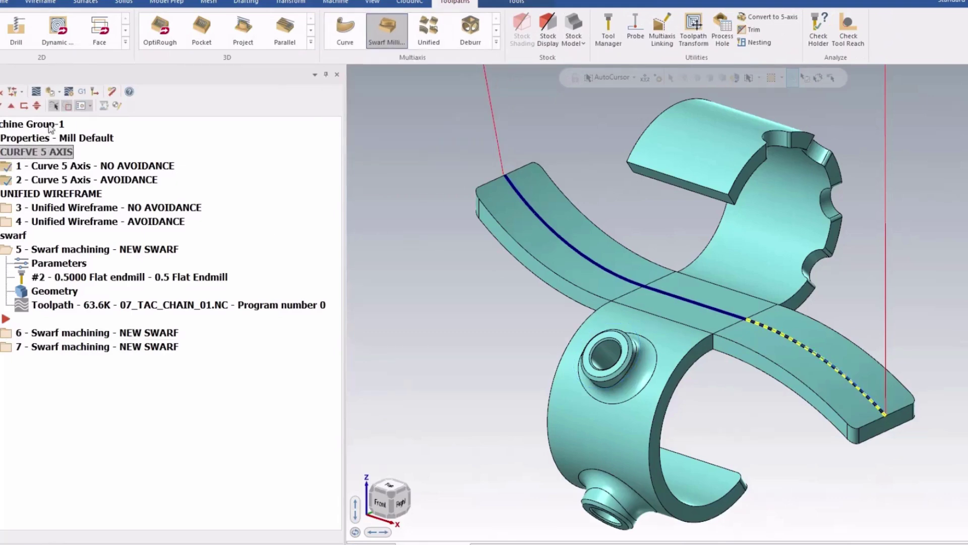
click(37, 95)
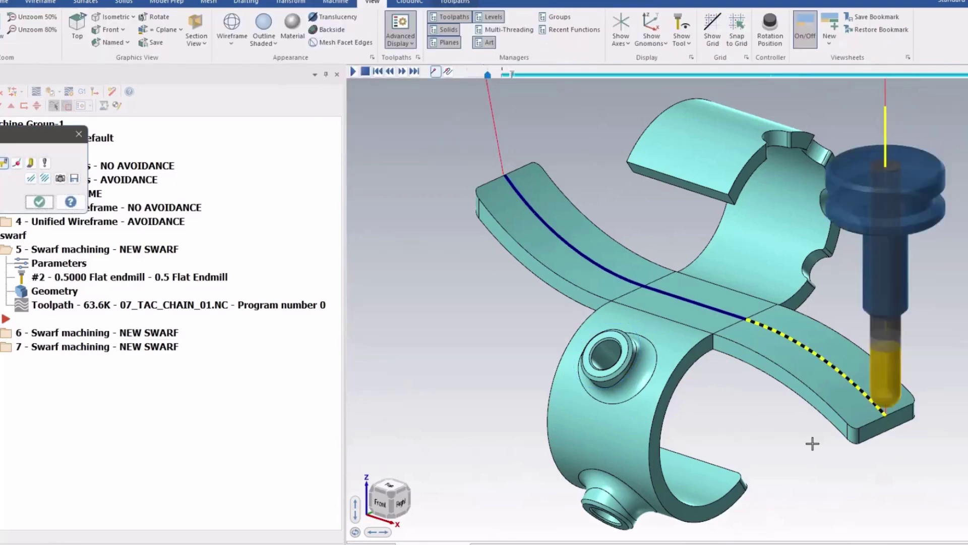
scroll(719, 324, up, 4)
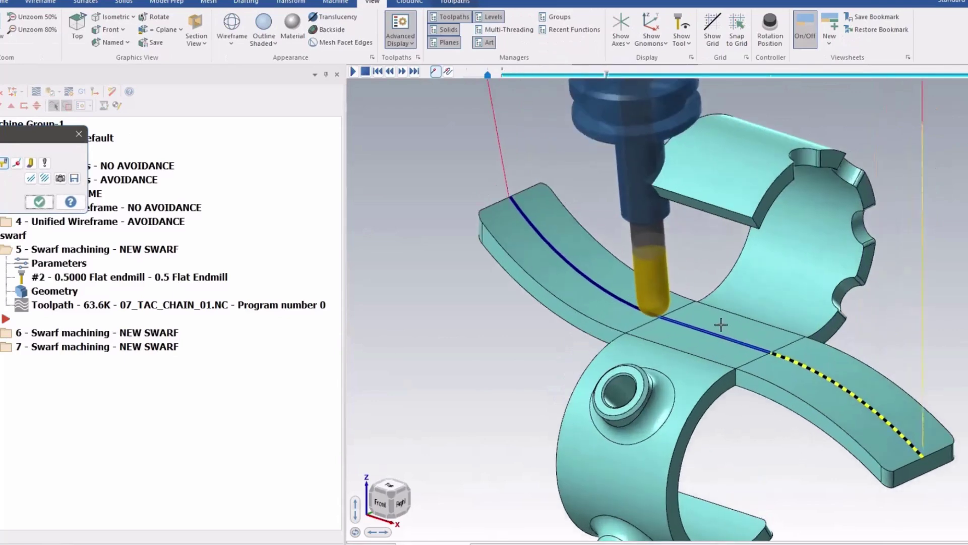
scroll(697, 321, down, 2)
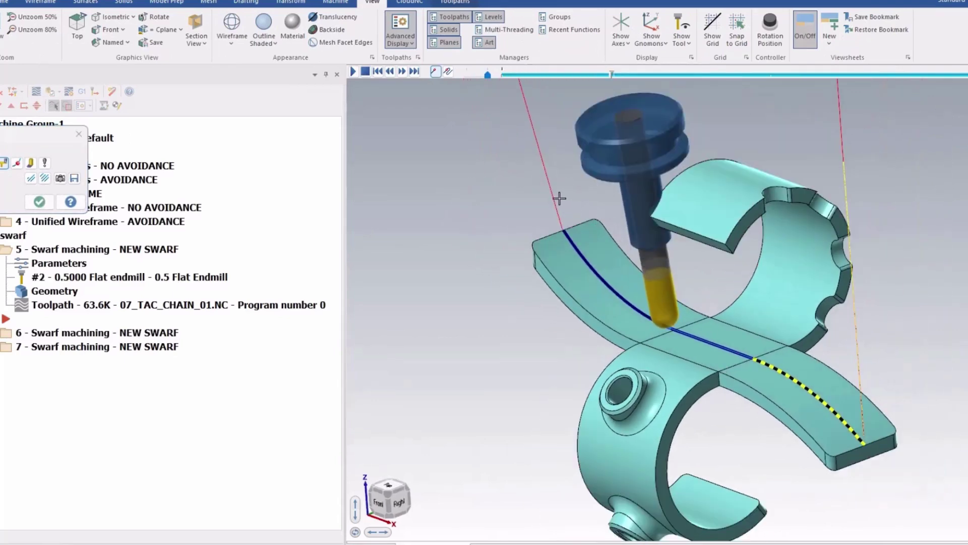
scroll(583, 317, down, 3)
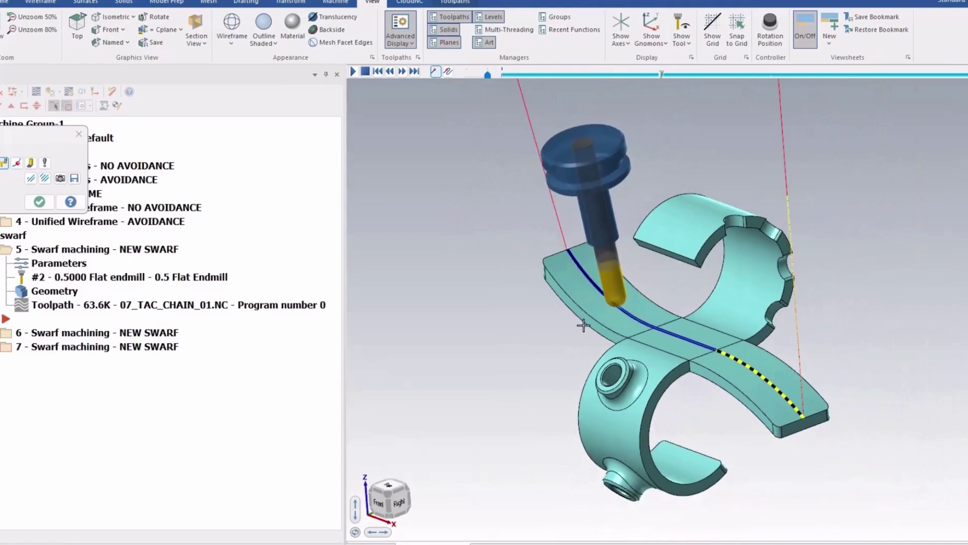
key(Escape)
- Backplot operation 2 - Curve 5 Axis - AVOIDANCE and follow the tool over the whole curved strip
click(88, 180)
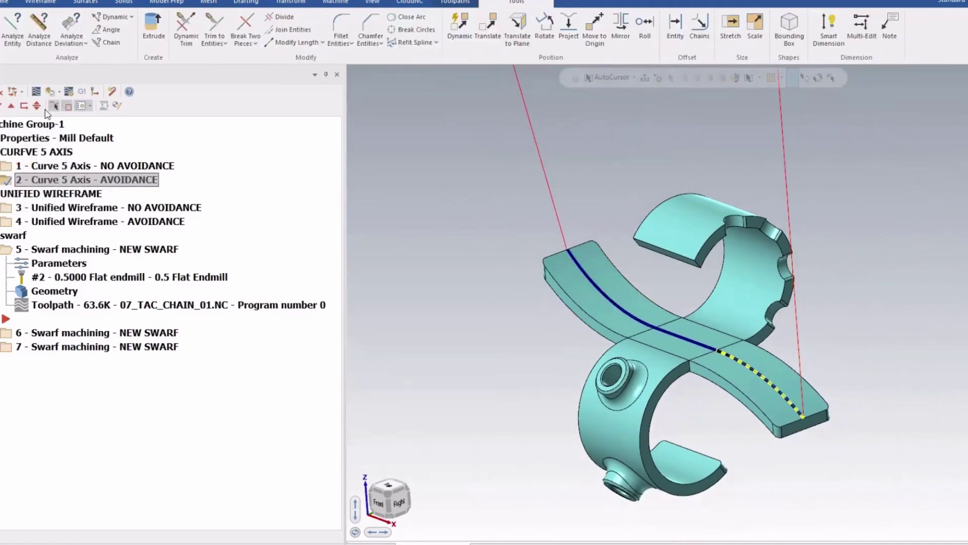
click(35, 94)
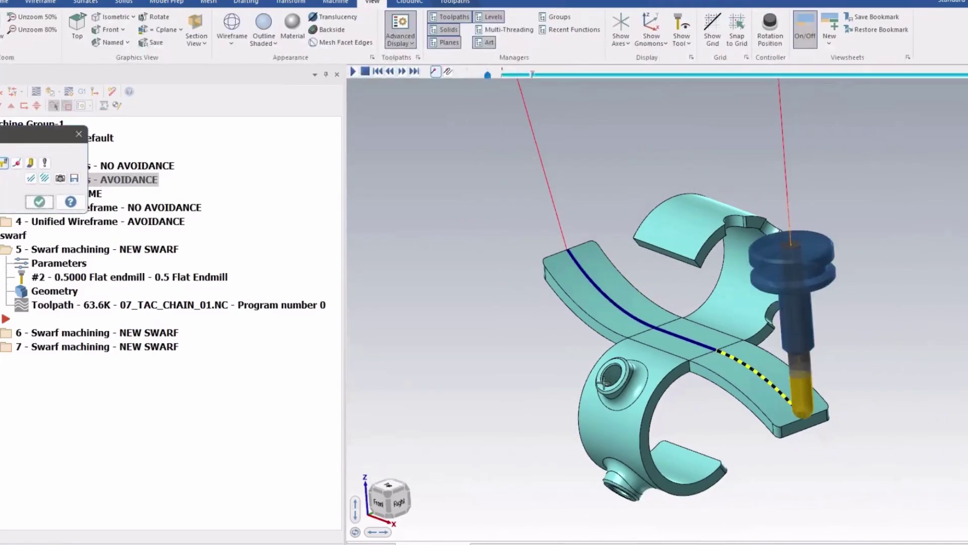
middle_drag(651, 370, 595, 353)
key(Escape)
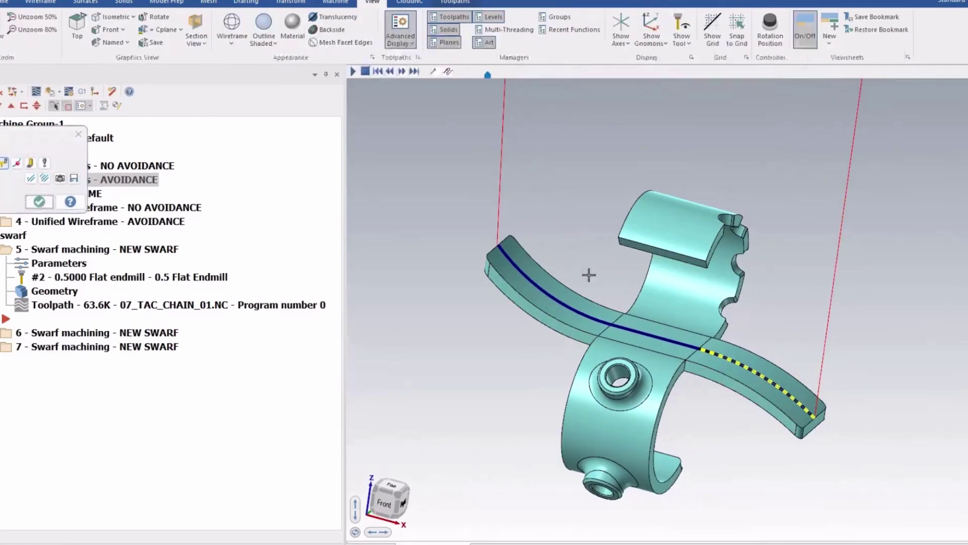
key(s)
key(s)
key(s)
middle_drag(657, 311, 709, 322)
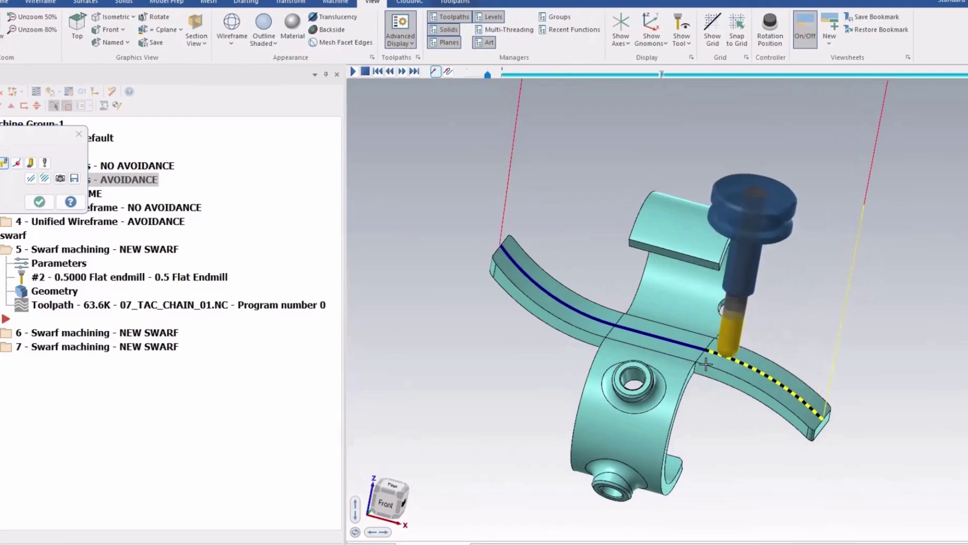
middle_drag(706, 376, 730, 315)
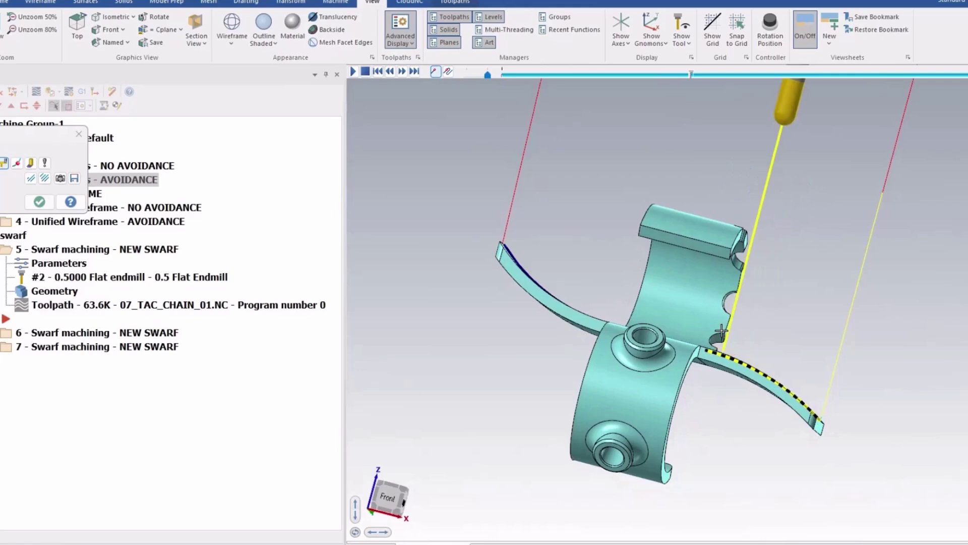
mouse_move(722, 330)
middle_down()
mouse_move(680, 388)
mouse_move(629, 385)
mouse_move(675, 241)
middle_up()
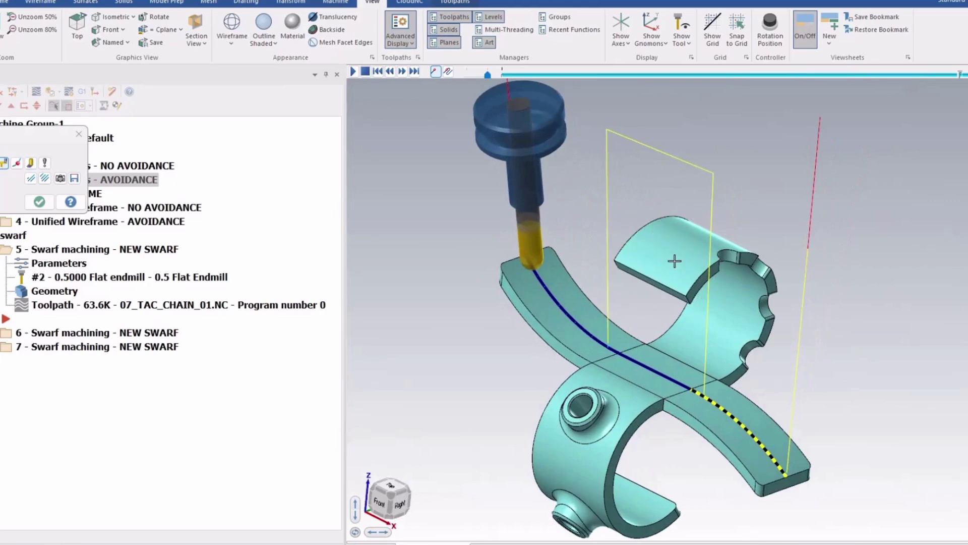
key(Escape)
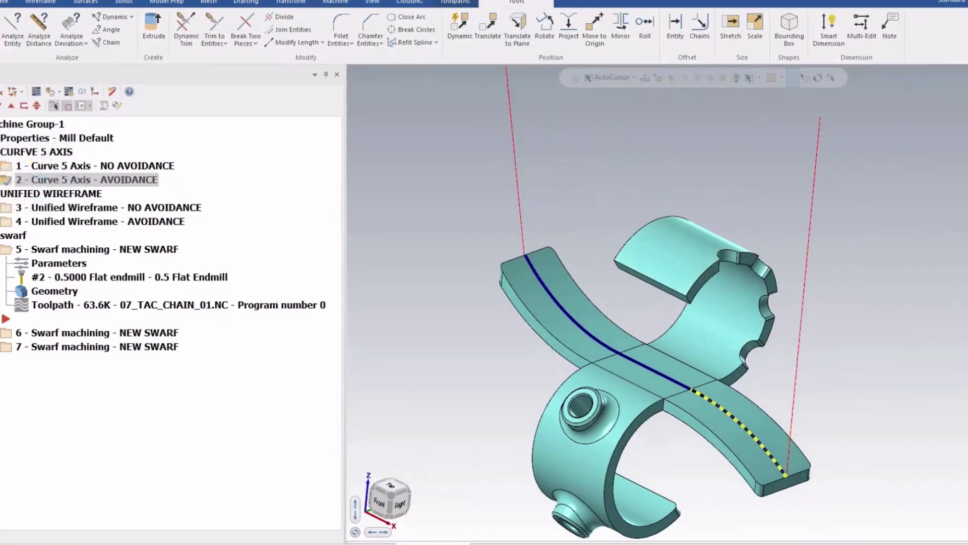
- Expand operation 3 - Unified Wireframe - NO AVOIDANCE and open its toolpath parameters
click(51, 194)
click(1, 208)
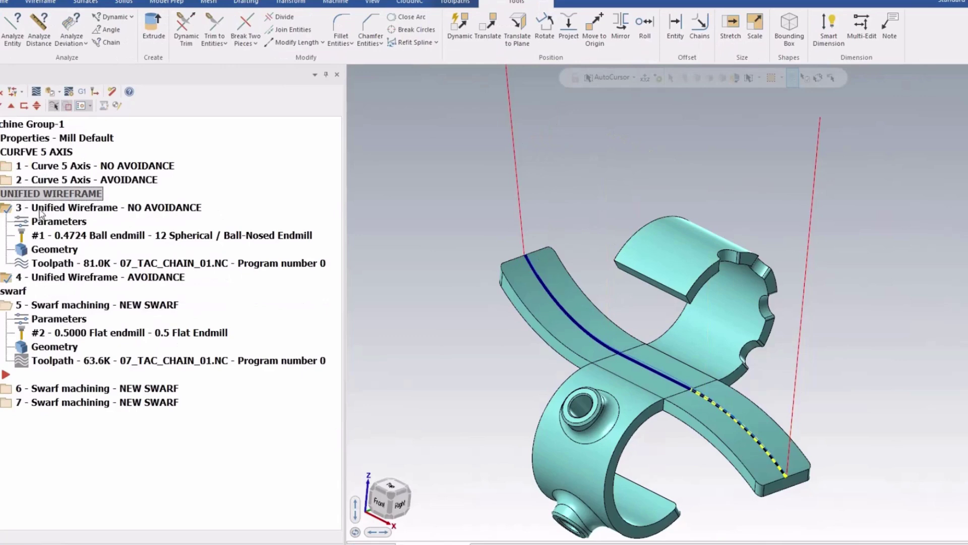
click(80, 207)
click(75, 223)
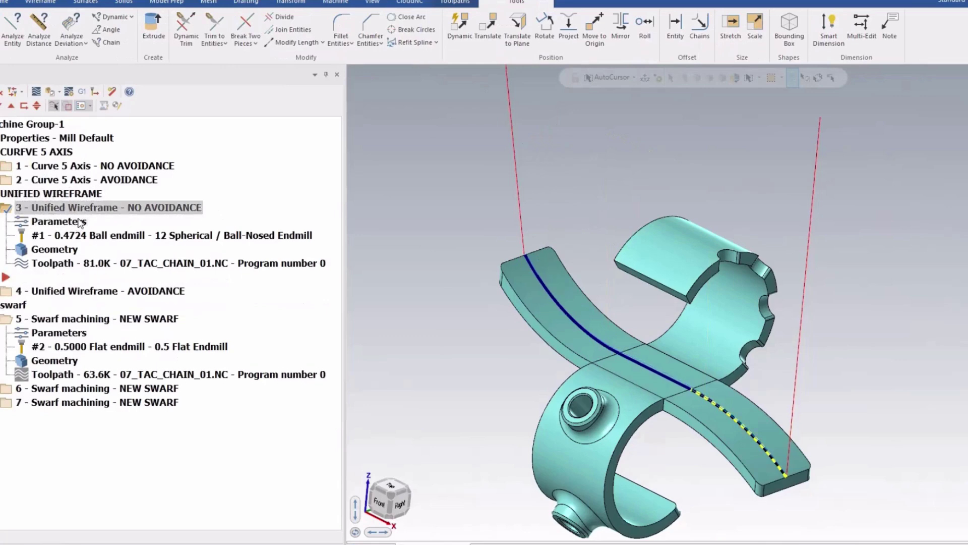
click(79, 222)
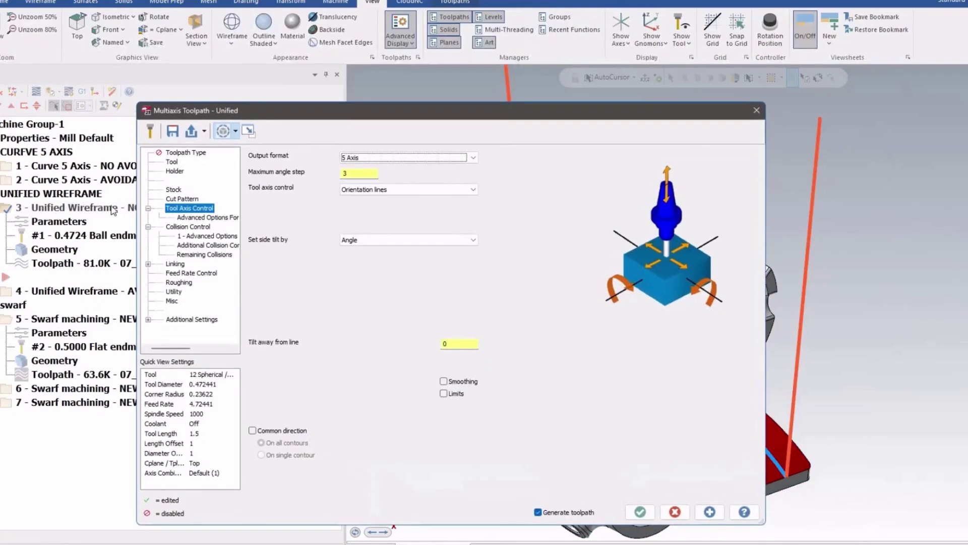
drag(229, 114, 276, 108)
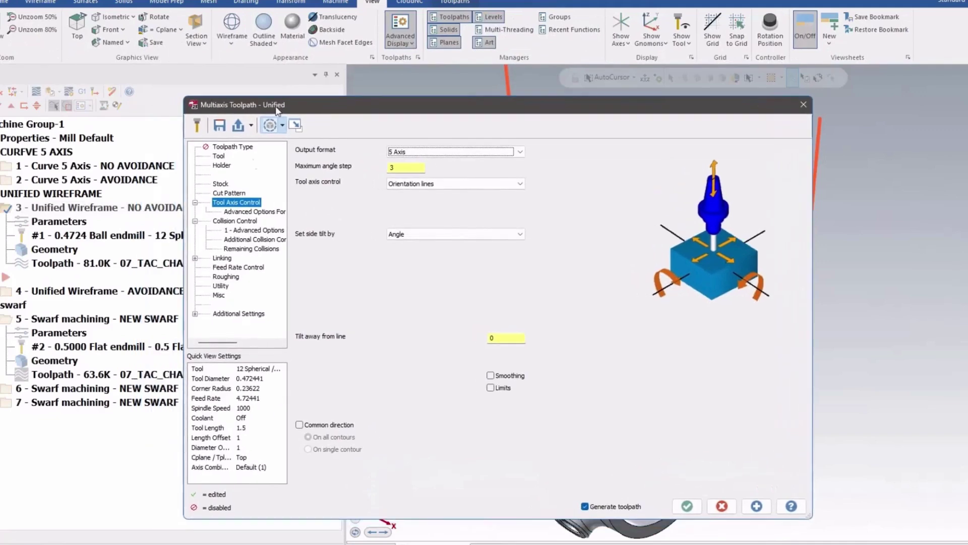
- Review the Collision Control, Toolpath Type and Cut Pattern settings of the unified wireframe operation
click(240, 222)
click(228, 147)
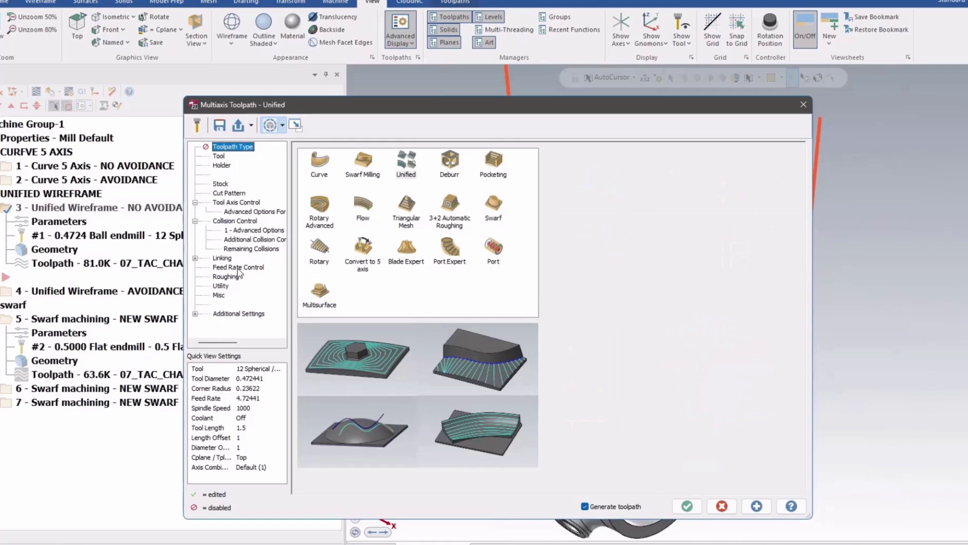
click(220, 195)
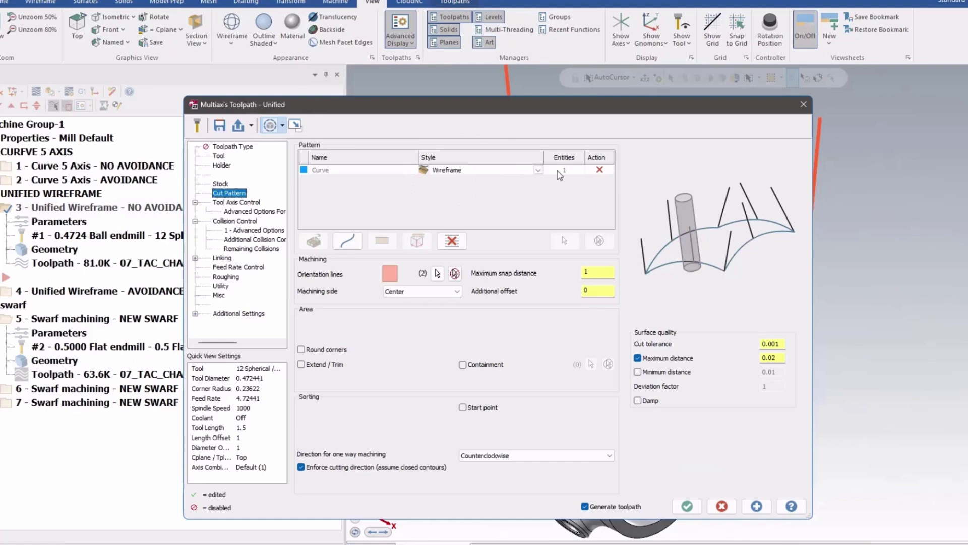
- Inspect the orientation lines and cutting curve on the model, and close the unified toolpath's parameters
click(438, 274)
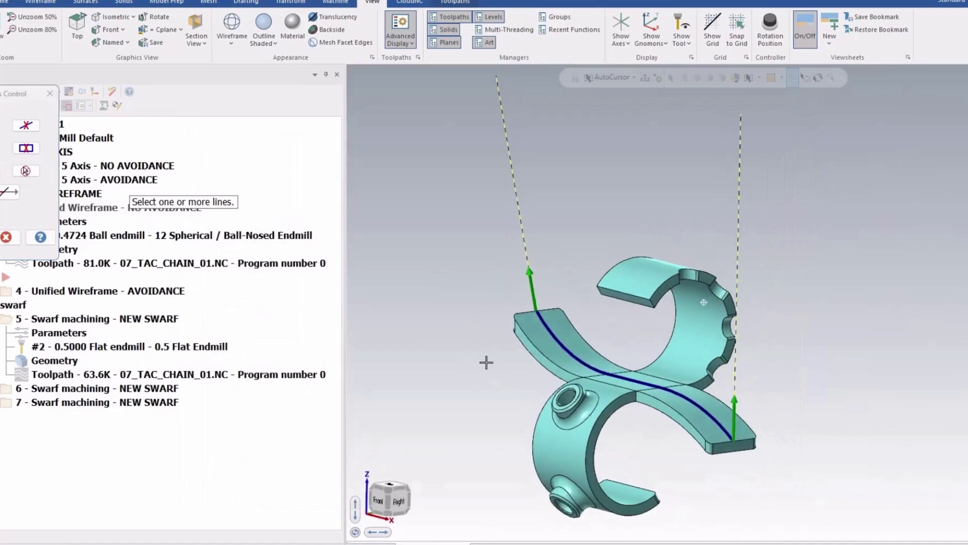
key(Return)
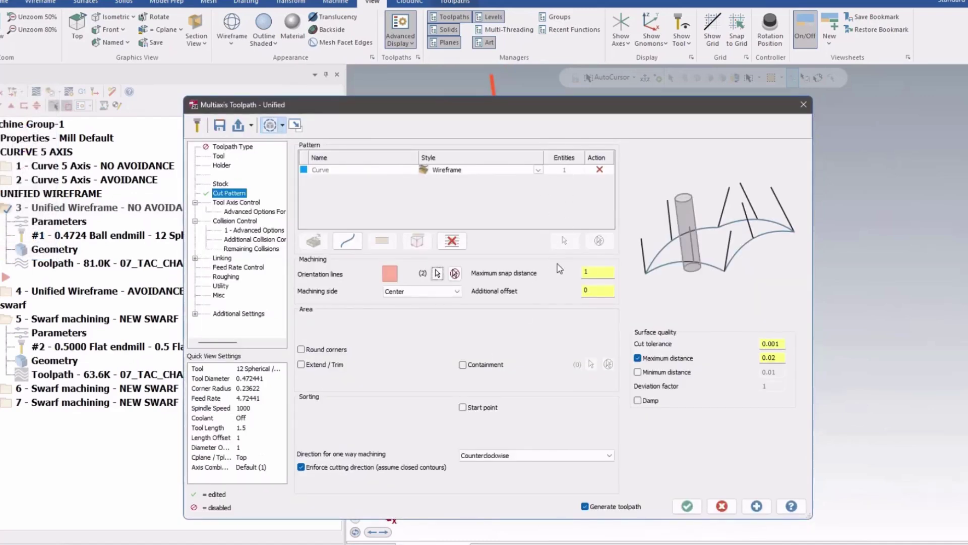
drag(556, 113, 292, 104)
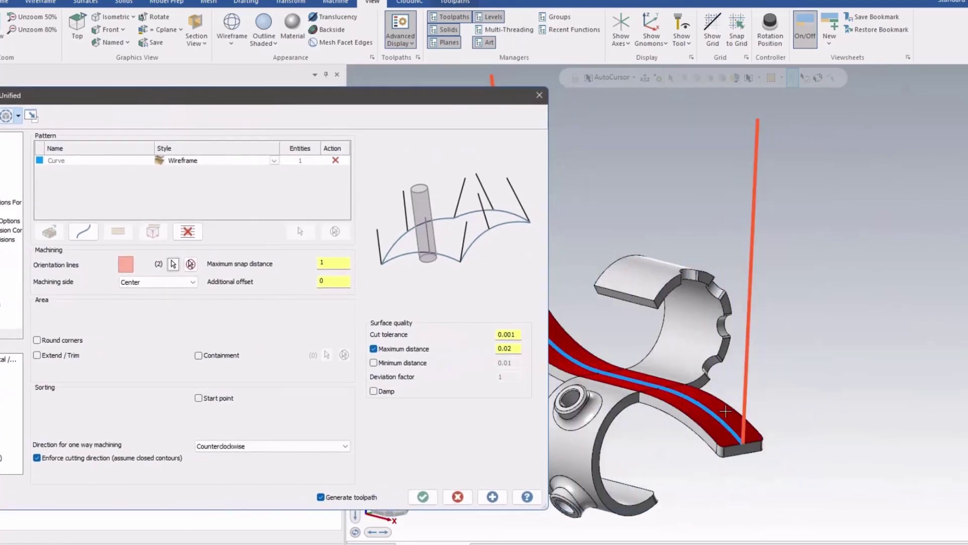
scroll(687, 389, down, 3)
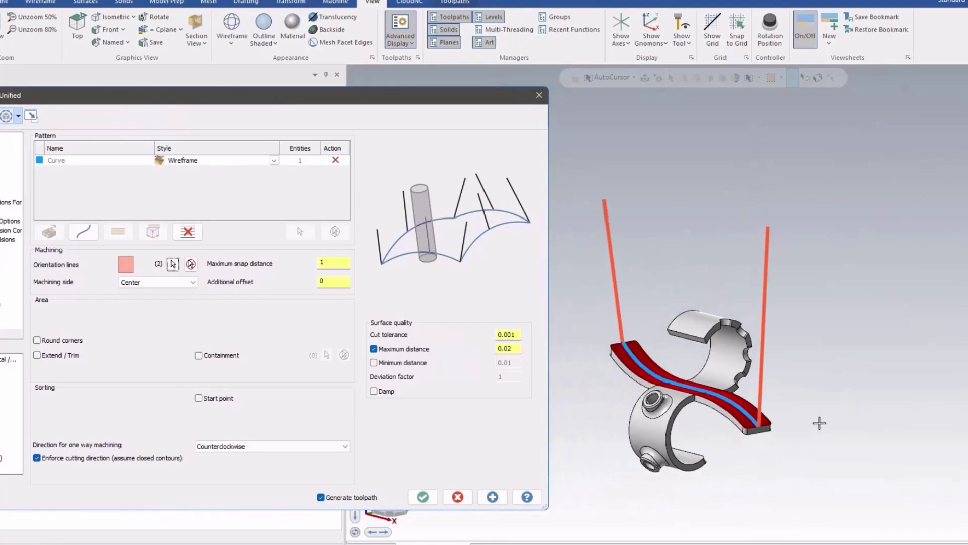
click(411, 500)
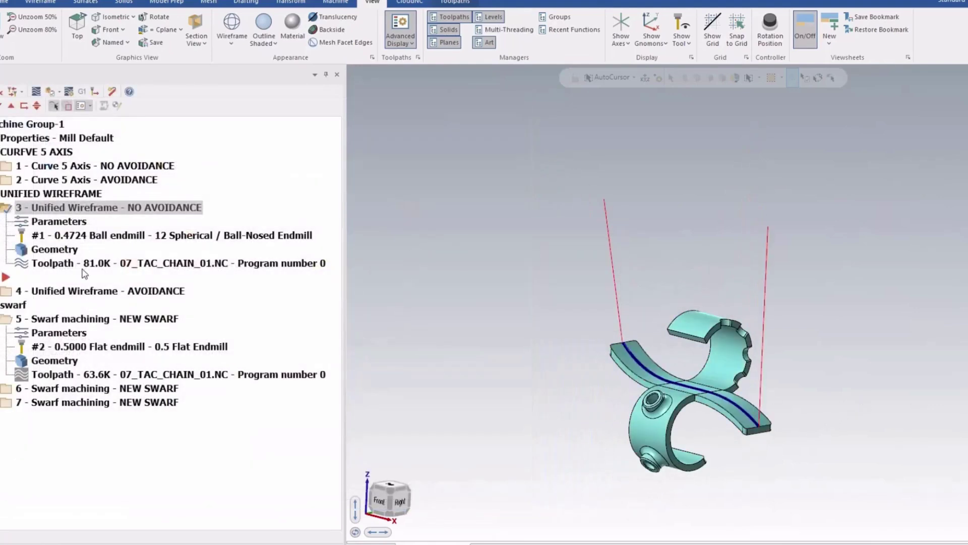
- Backplot operation 3 - Unified Wireframe - NO AVOIDANCE from the right side view, following the tool and holder past the upper ring
right_click(851, 392)
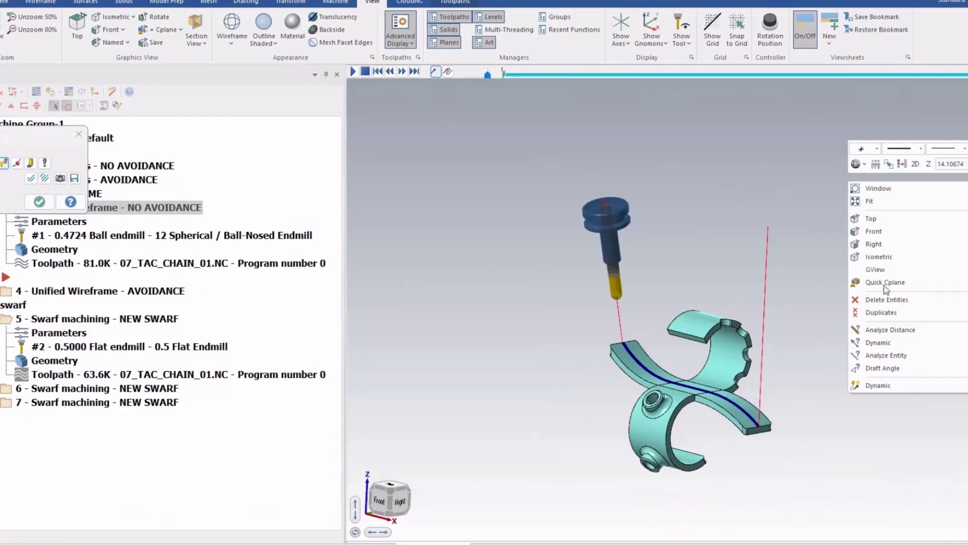
click(885, 245)
scroll(417, 413, down, 4)
key(s)
key(s)
key(s)
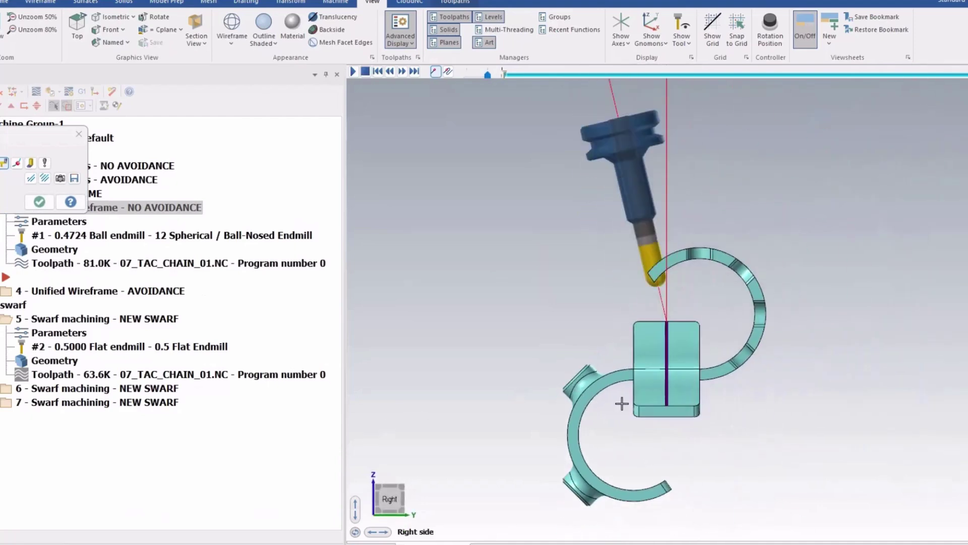
scroll(640, 323, up, 1)
scroll(655, 291, up, 2)
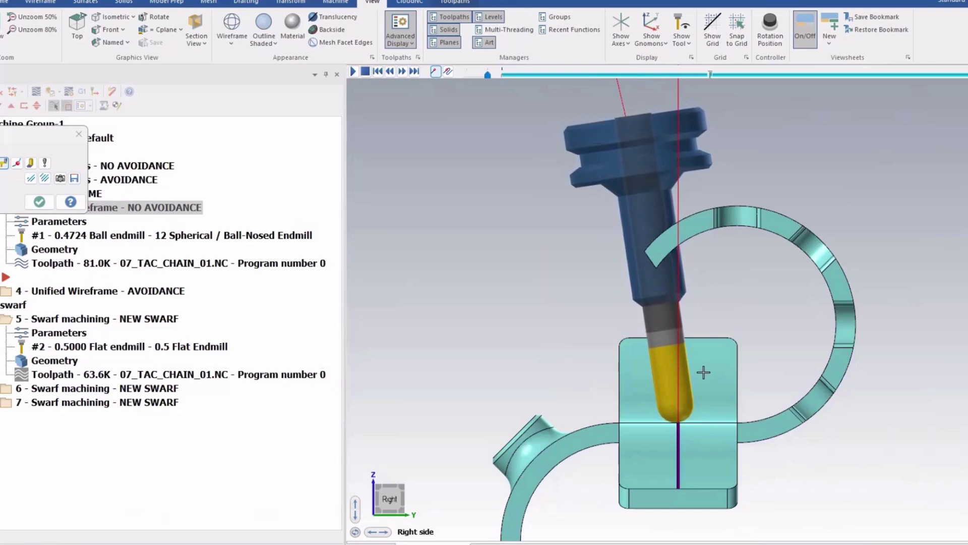
middle_drag(703, 372, 673, 361)
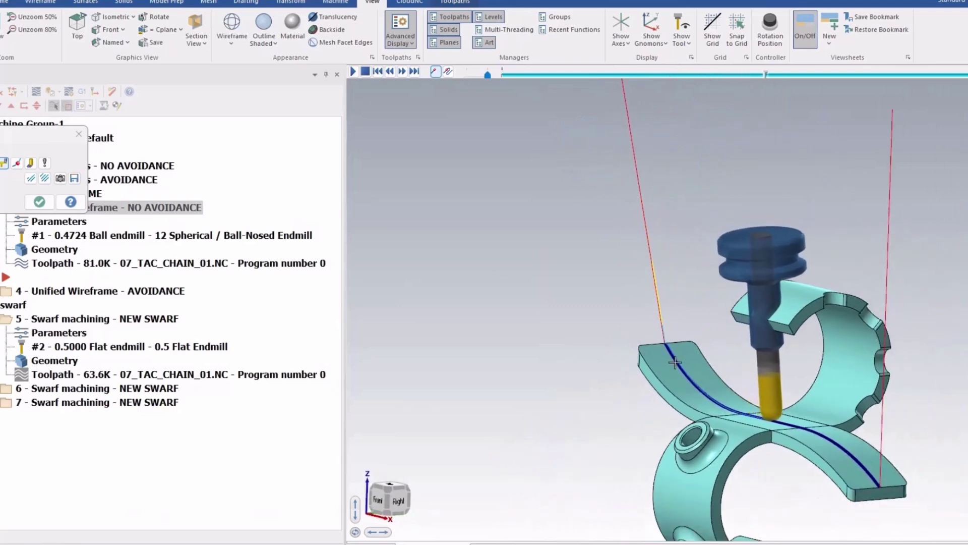
key(Escape)
- Expand operation 4 - Unified Wireframe - AVOIDANCE, review its Collision Control settings for the flute, holder, shank and shoulder, and close its parameters
click(162, 292)
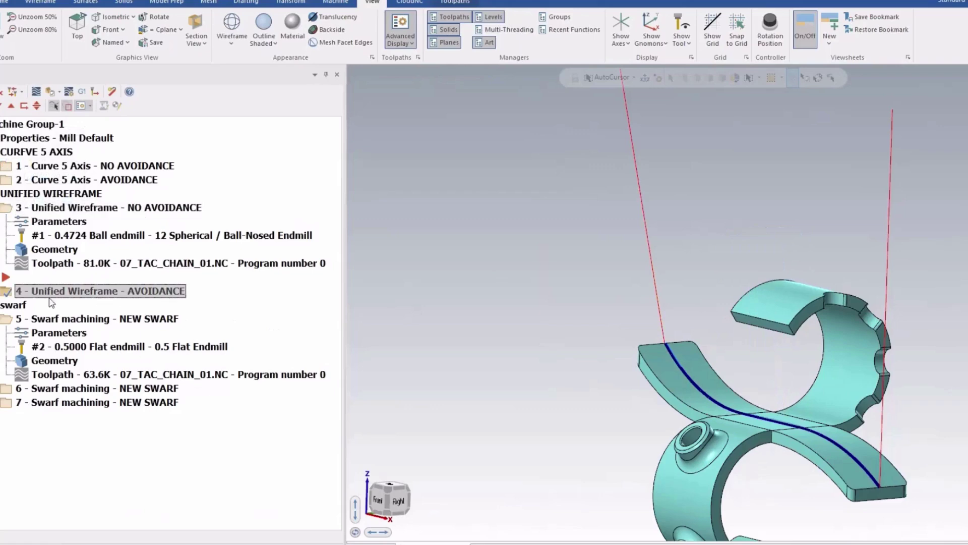
click(2, 296)
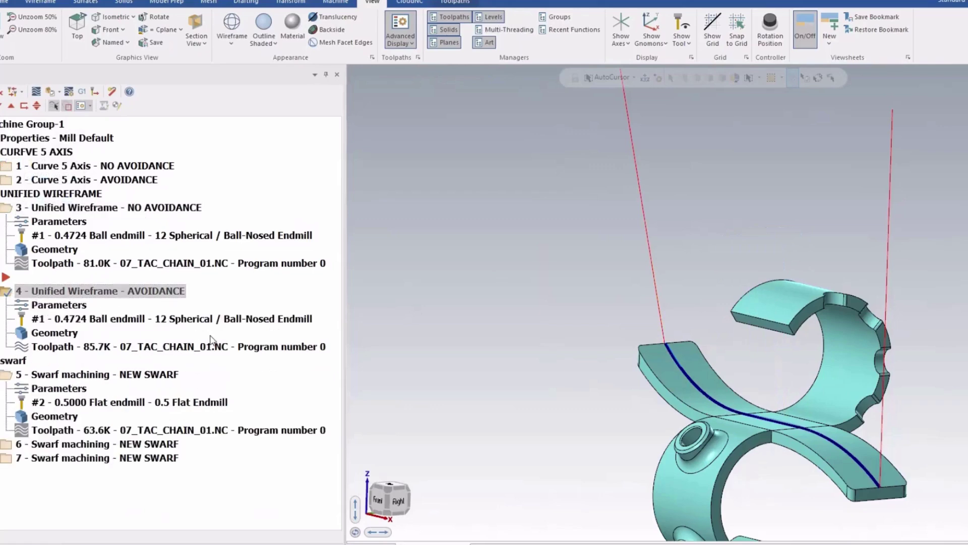
click(209, 319)
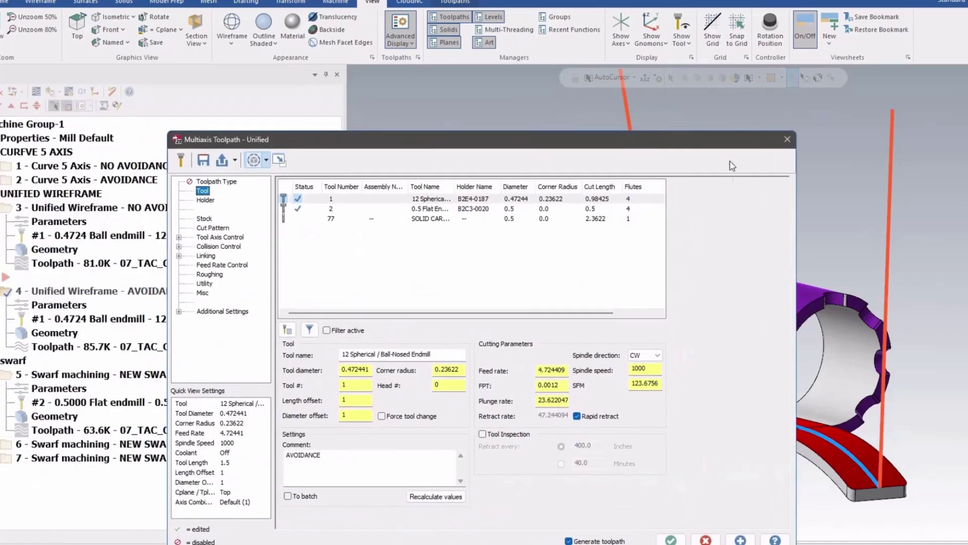
drag(719, 142, 648, 121)
middle_drag(777, 280, 768, 311)
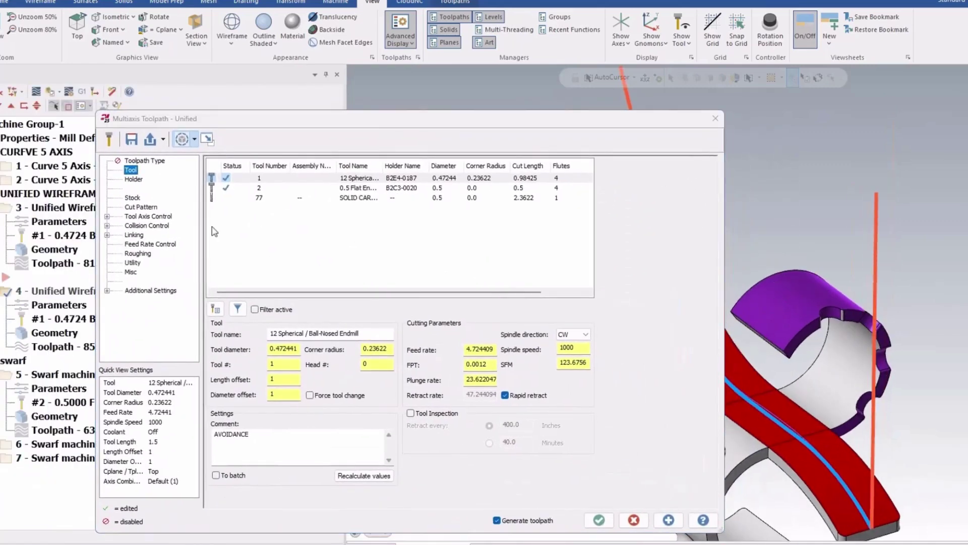
click(164, 225)
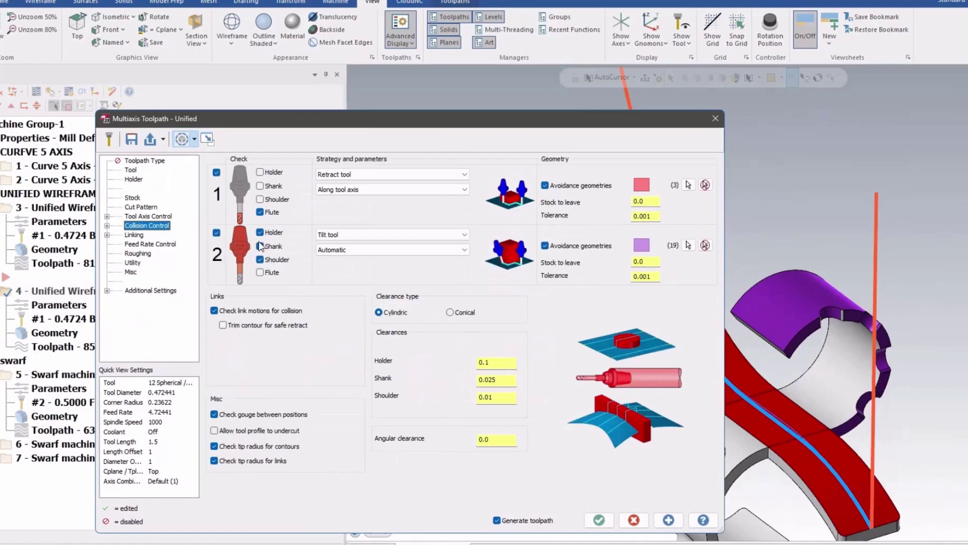
click(260, 246)
click(600, 521)
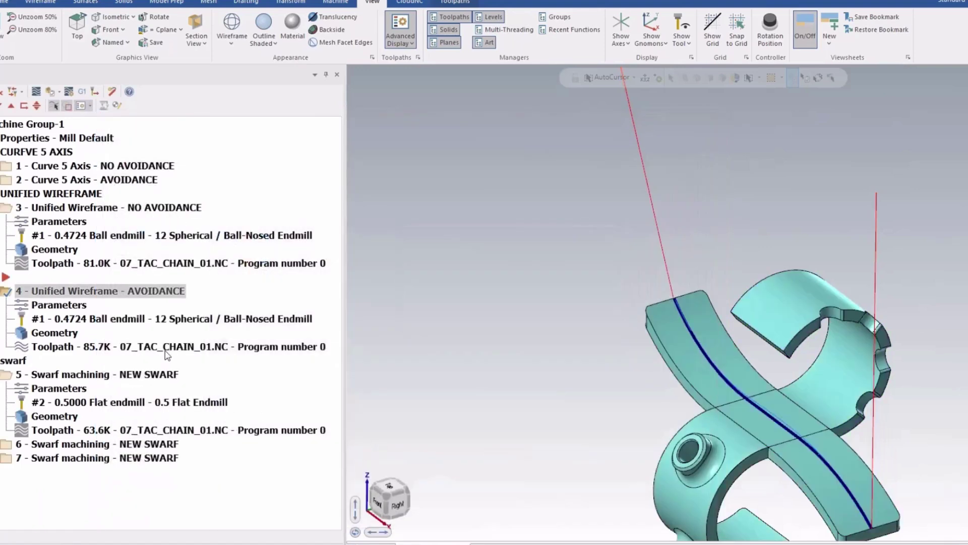
- Backplot operation 4 - Unified Wireframe - AVOIDANCE from the right side view and follow how the tool tilts beside the upper ring
right_click(620, 393)
click(651, 245)
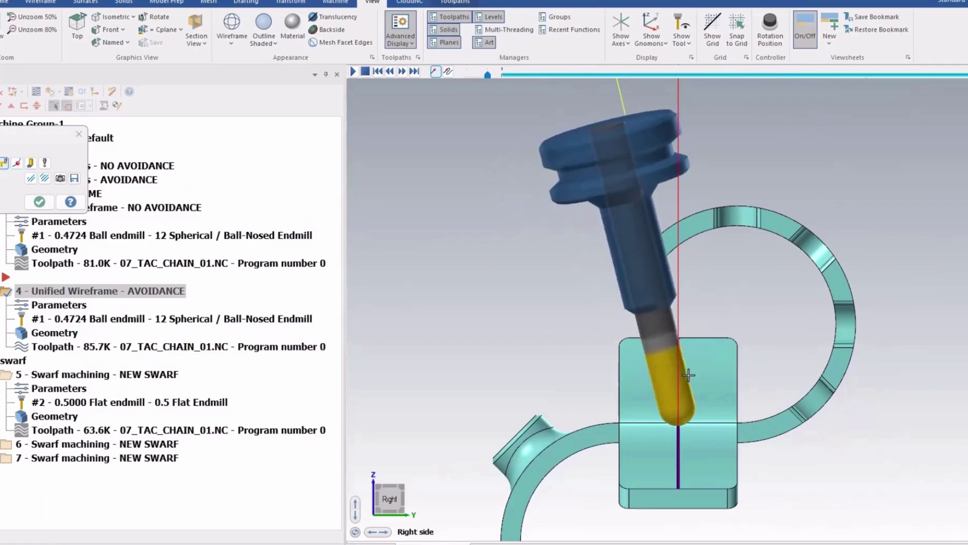
middle_drag(688, 376, 733, 368)
key(Escape)
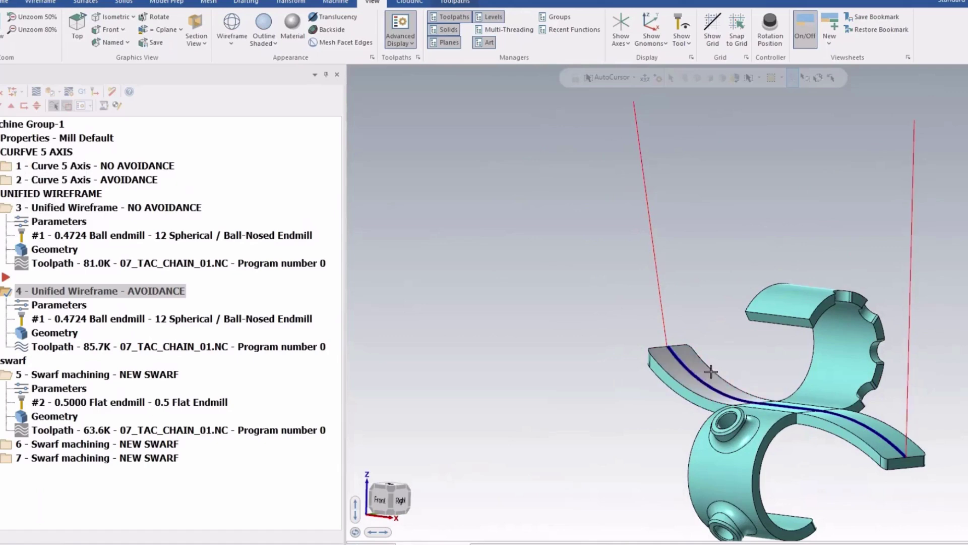
- Select and inspect the two tool orientation lines at the ends of the curved strip
click(660, 316)
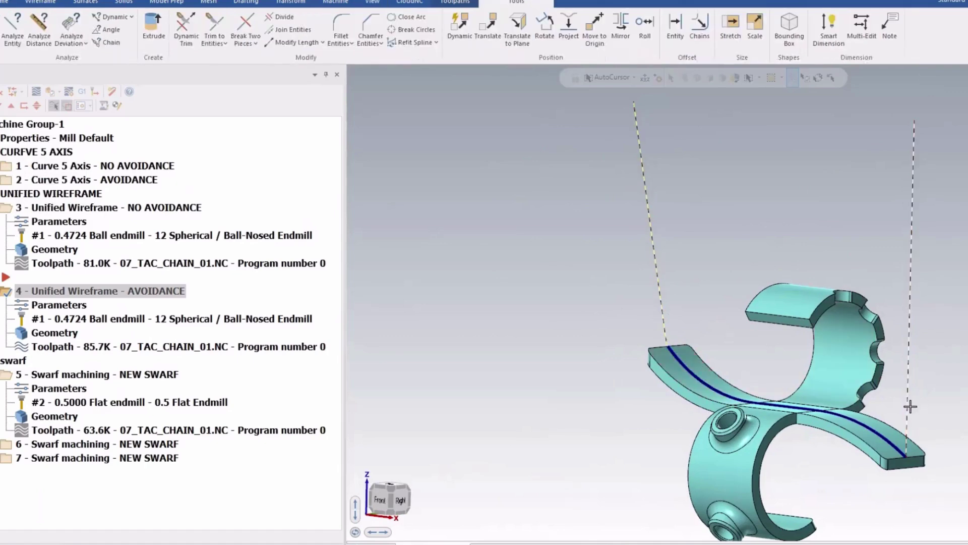
mouse_move(815, 445)
middle_down()
mouse_move(832, 452)
mouse_move(817, 433)
middle_up()
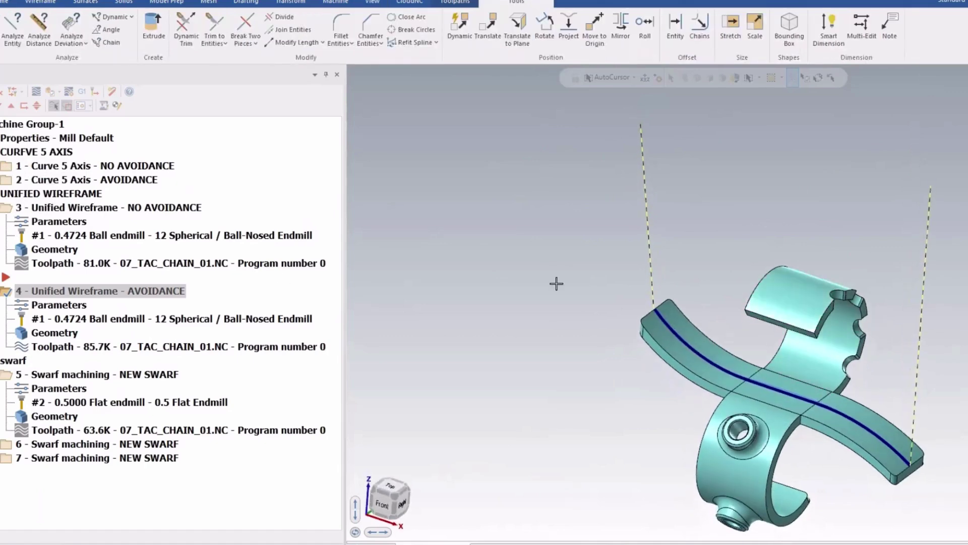
click(65, 309)
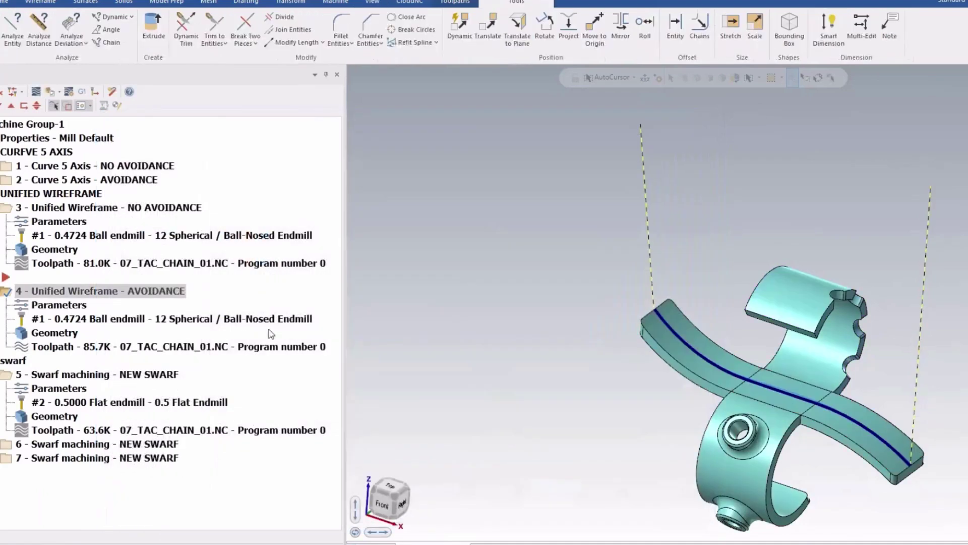
- Start backplotting operation 5 - Swarf machining and step the tool up to the upper boss on the lower ring
click(171, 378)
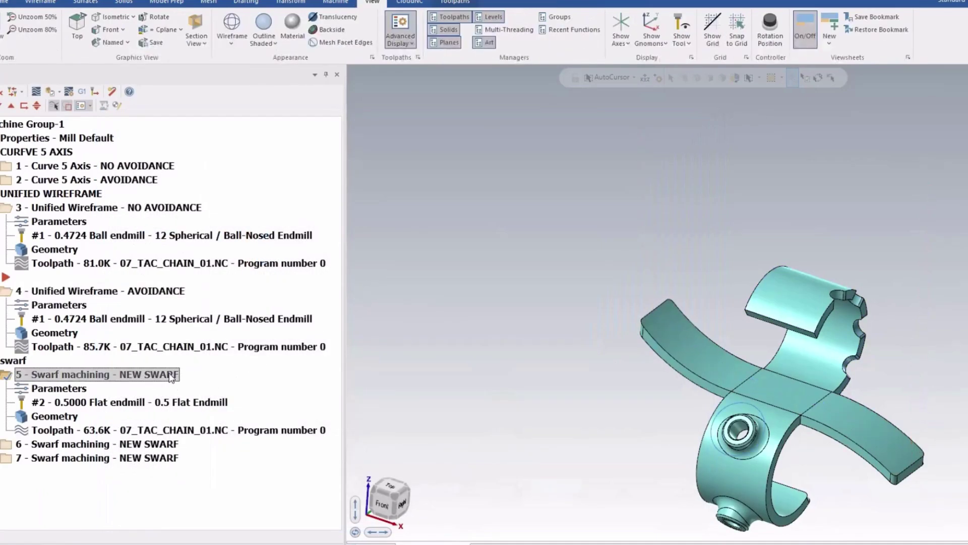
click(119, 431)
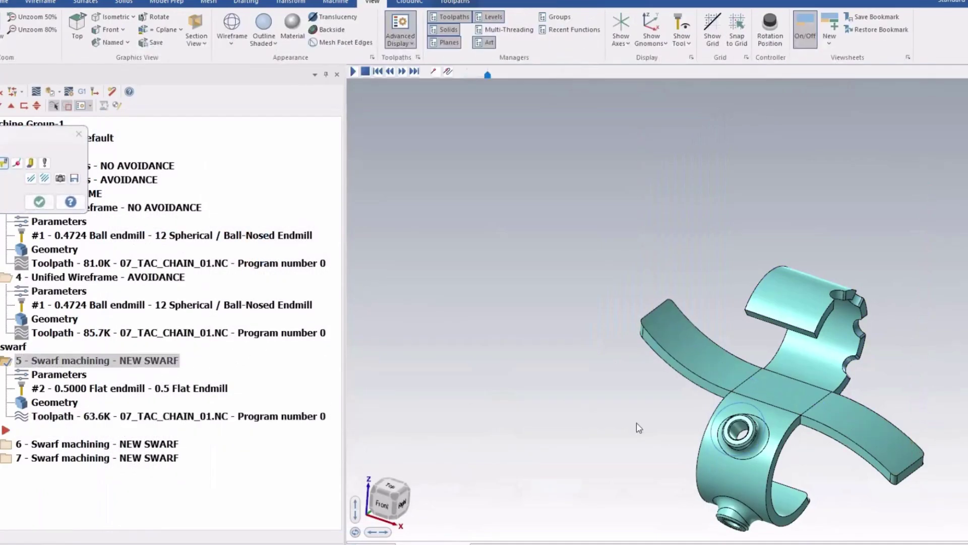
scroll(759, 456, up, 5)
scroll(757, 429, up, 4)
middle_drag(698, 371, 650, 335)
scroll(686, 341, down, 2)
scroll(686, 341, down, 2)
key(s)
key(s)
key(s)
key(s)
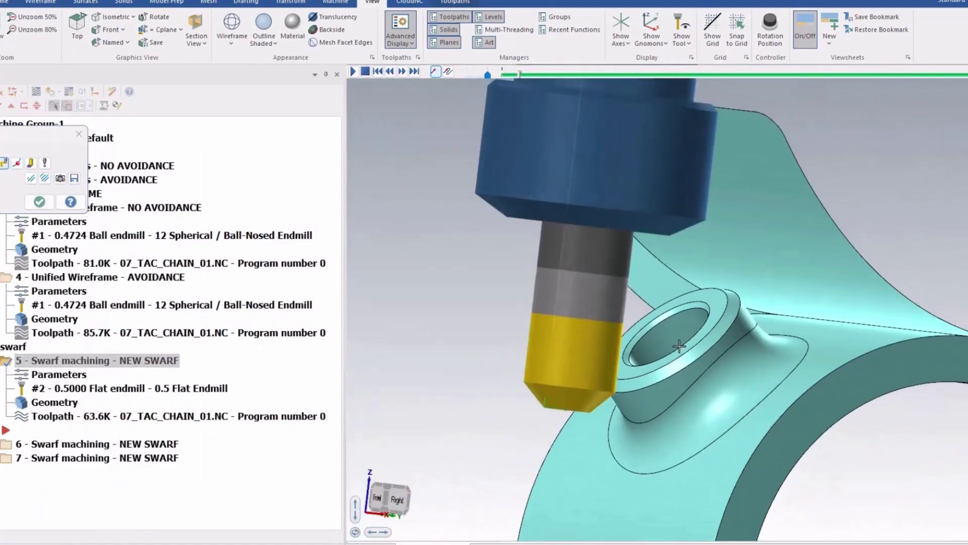
- Examine the swarf tool's contact with the boss rim from the side, follow it around the boss, and close the backplot
scroll(635, 381, up, 3)
middle_drag(636, 380, 564, 382)
key(s)
key(s)
key(s)
key(s)
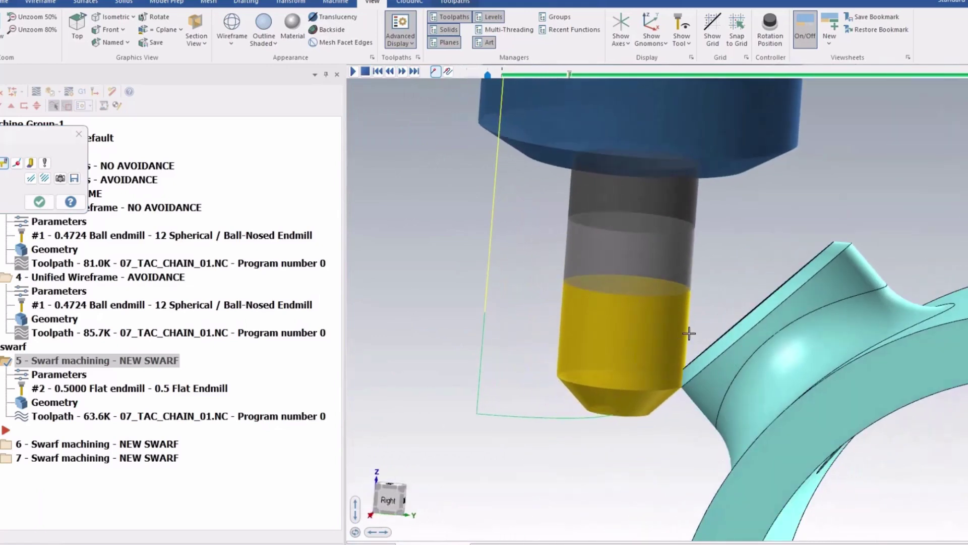
click(689, 333)
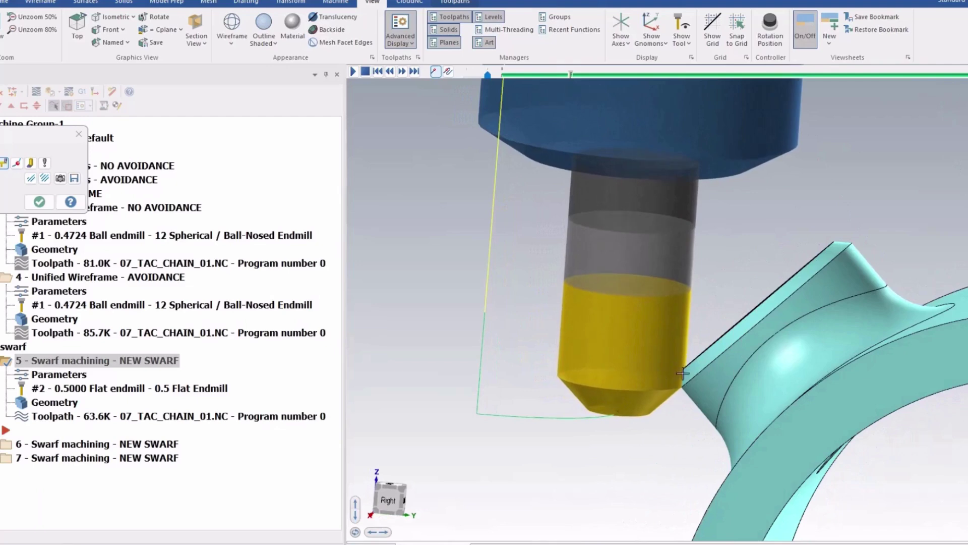
scroll(676, 401, down, 2)
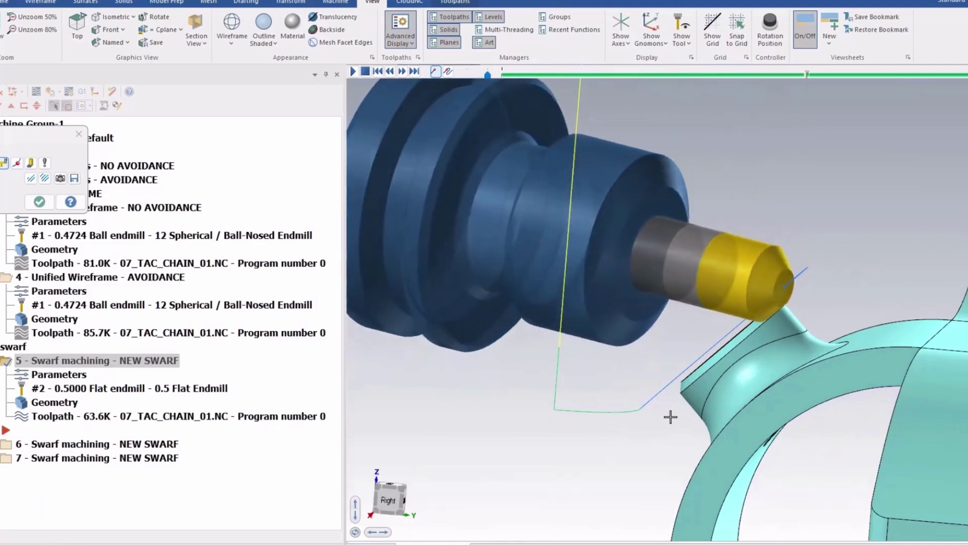
key(Escape)
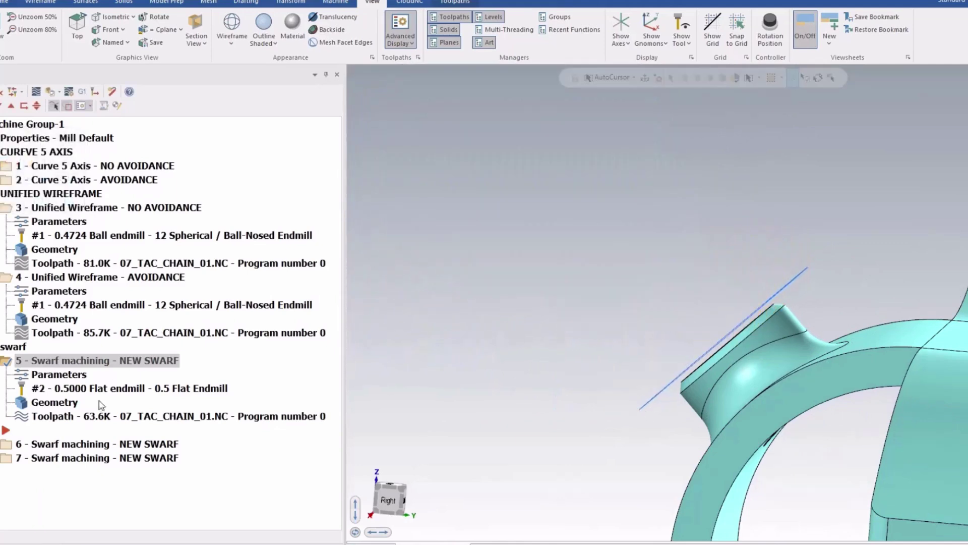
- Expand operation 6 - Swarf machining, review the Cut with choices under Tool Axis Control, and close its parameters without changes
click(37, 445)
click(4, 447)
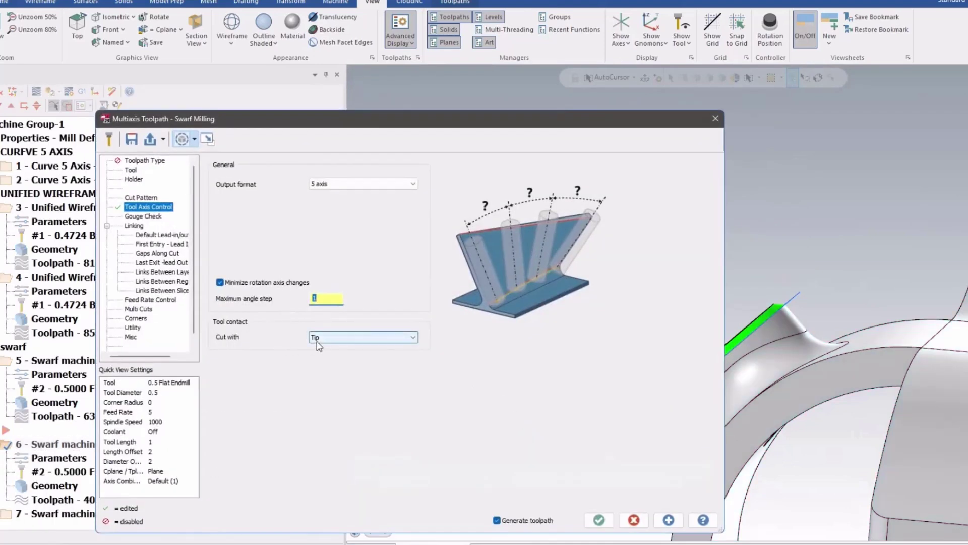
click(317, 342)
click(318, 339)
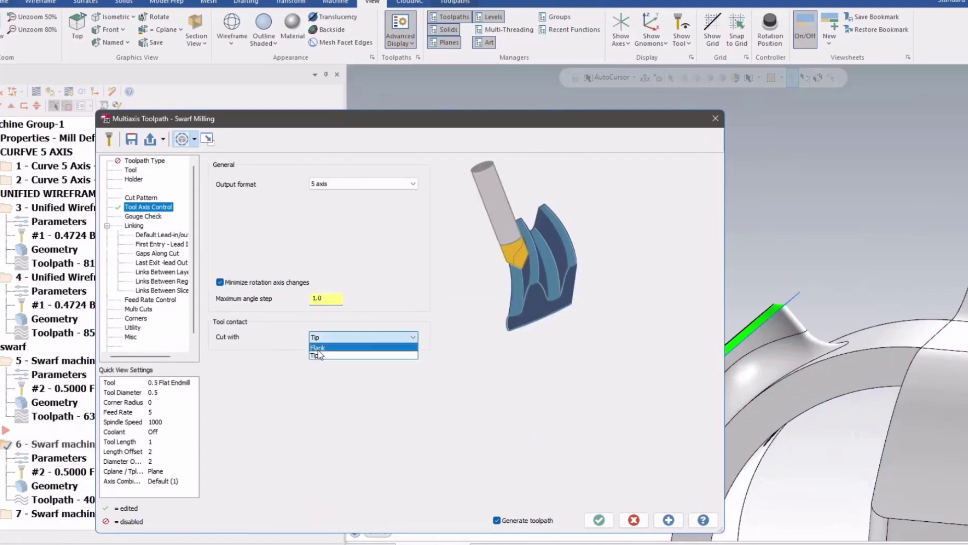
click(644, 521)
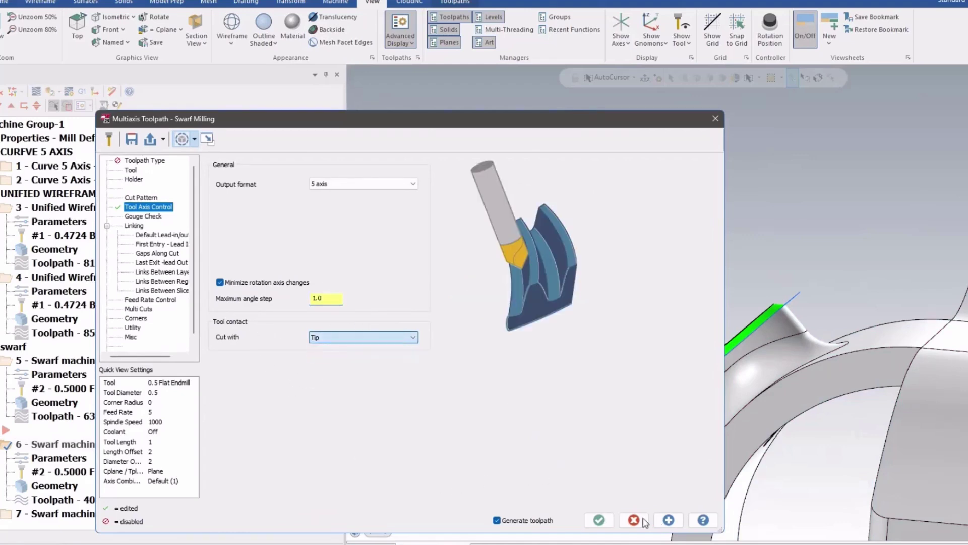
click(636, 520)
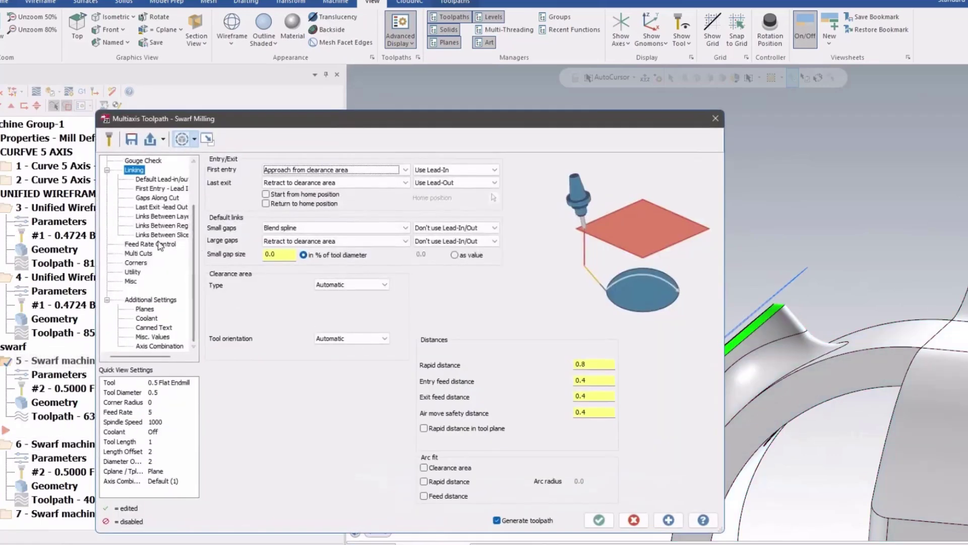
- Check the Cut Pattern and Tool Axis Control pages of operation 5 - Swarf machining, including its Cut with setting, and close the parameters
scroll(154, 249, up, 2)
click(140, 199)
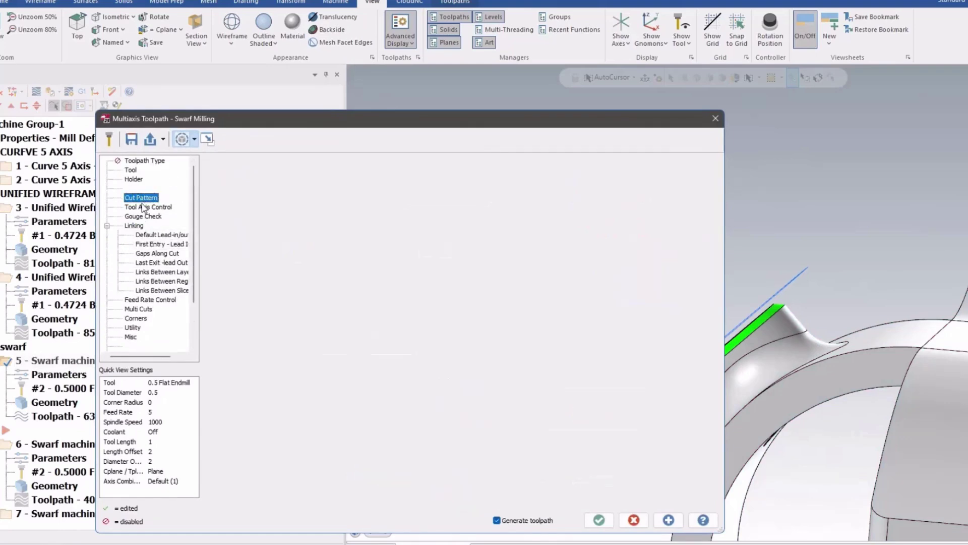
click(144, 207)
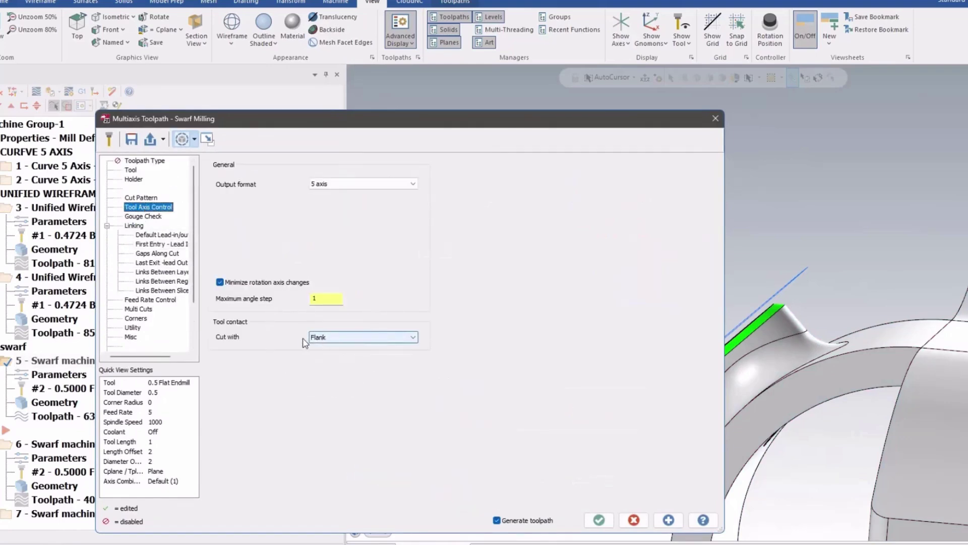
key(Escape)
- Backplot operation 6 - Swarf machining and follow the tool tip along the boss rim
click(80, 446)
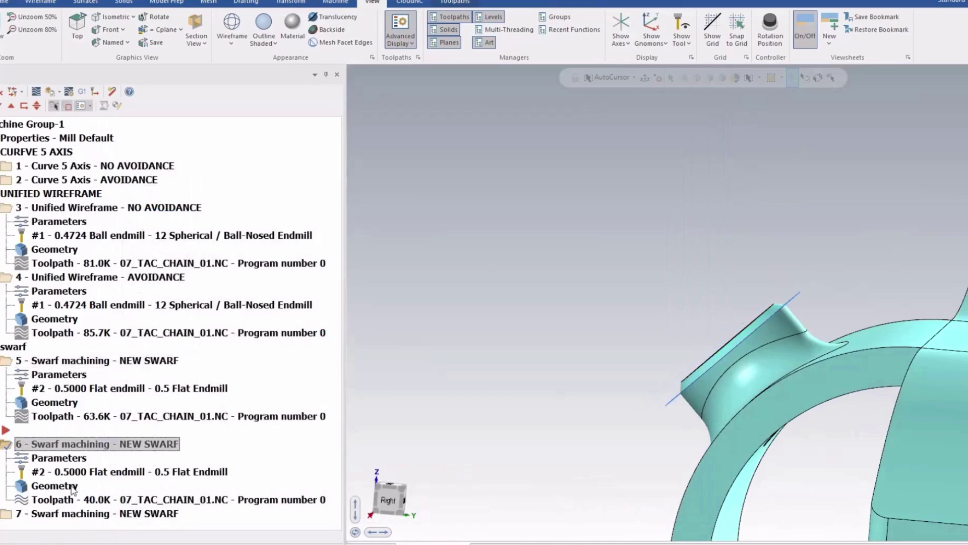
click(71, 502)
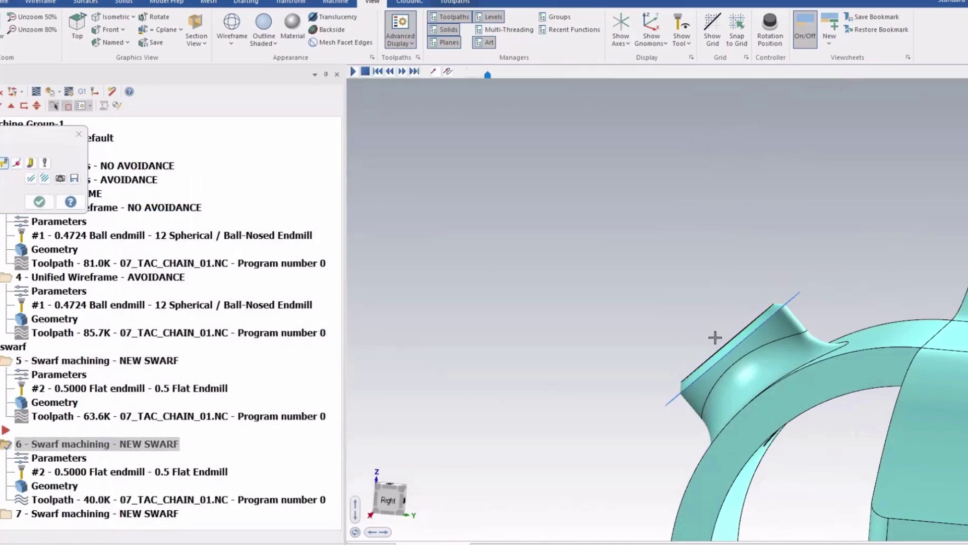
key(r)
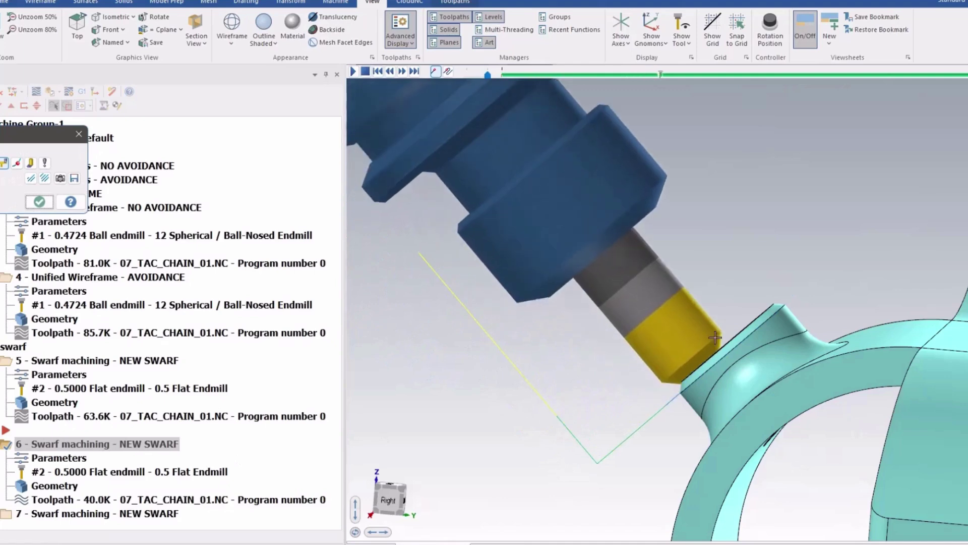
scroll(712, 338, down, 3)
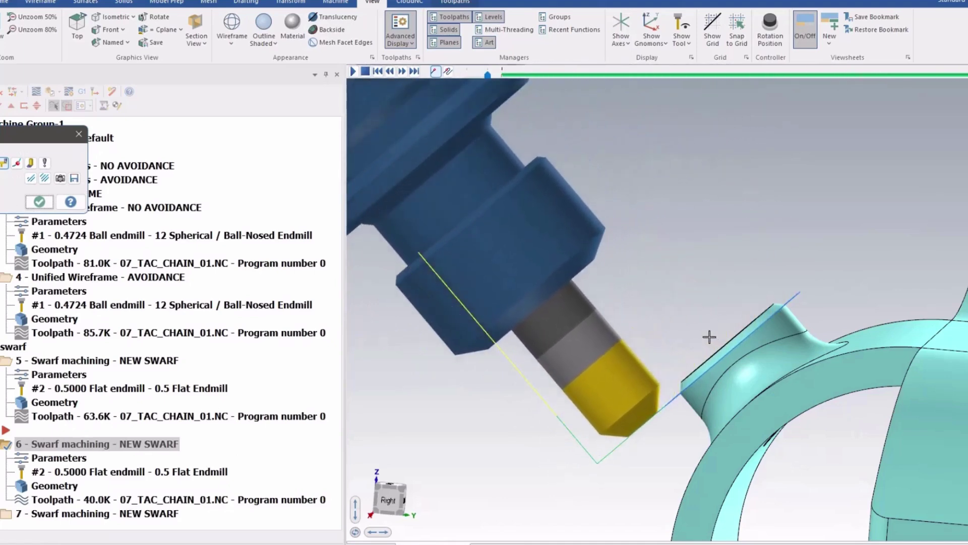
middle_drag(708, 338, 648, 300)
key(Escape)
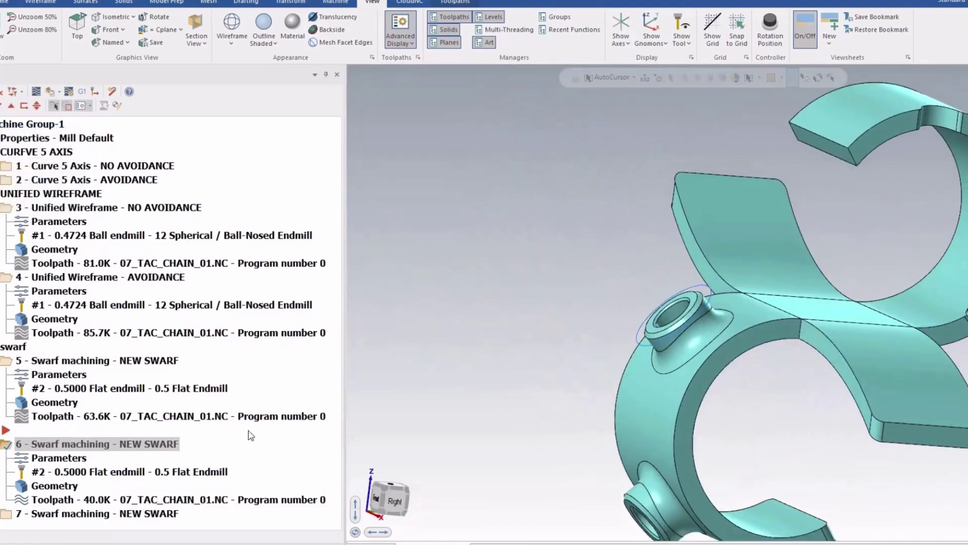
- Expand operation 7 - Swarf machining and backplot it around the upper boss, viewing the tool from several angles
click(1, 514)
click(40, 500)
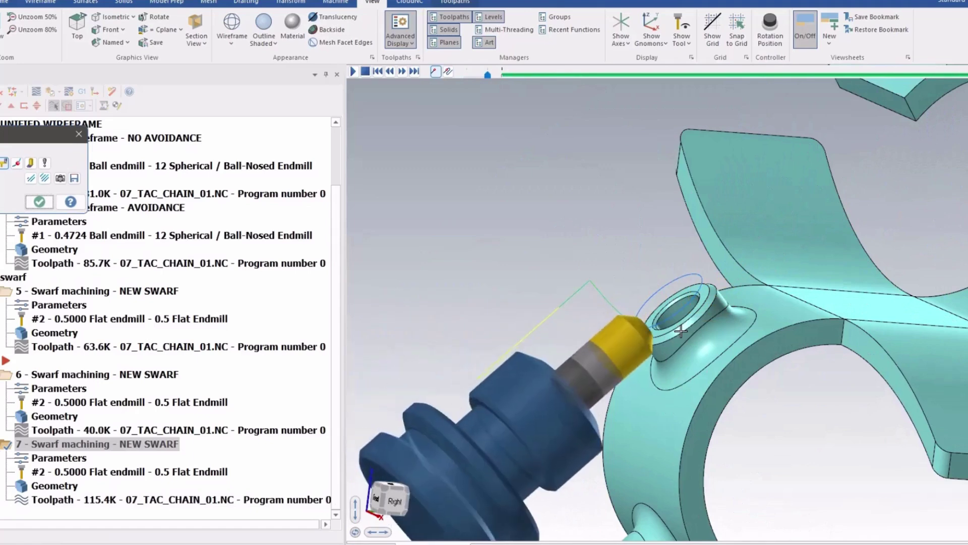
middle_drag(675, 336, 616, 372)
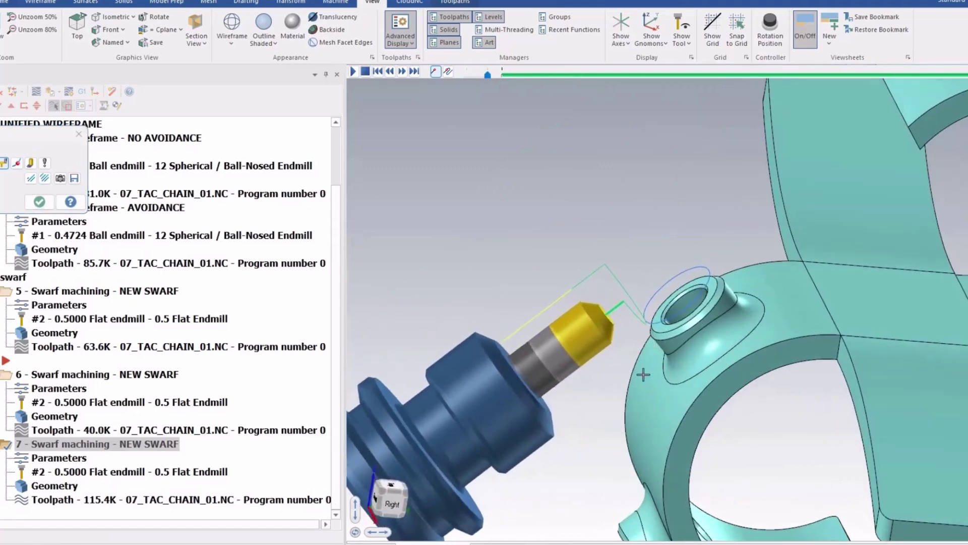
key(Escape)
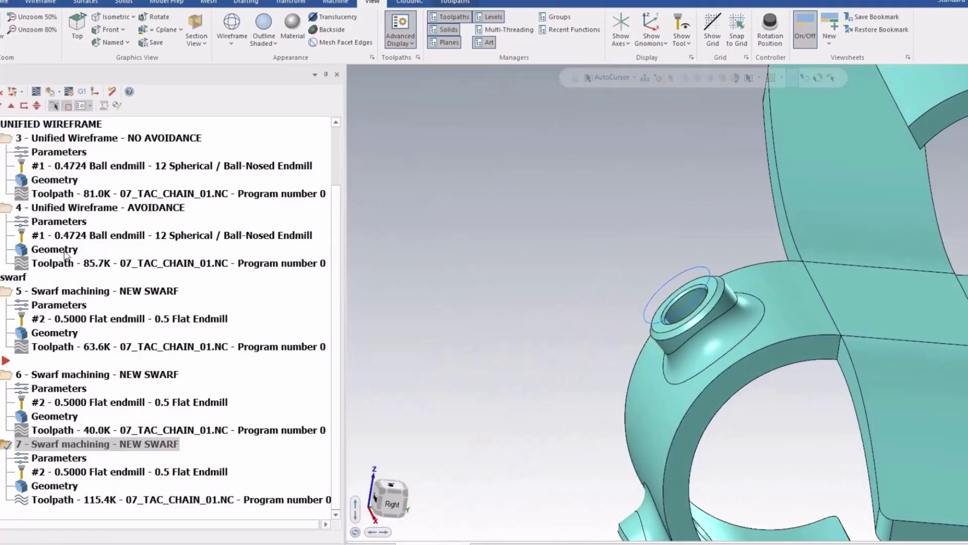
- Display the toolpaths of the whole UNIFIED WIREFRAME group and those of the whole swarf group on the part
scroll(47, 273, up, 1)
click(46, 167)
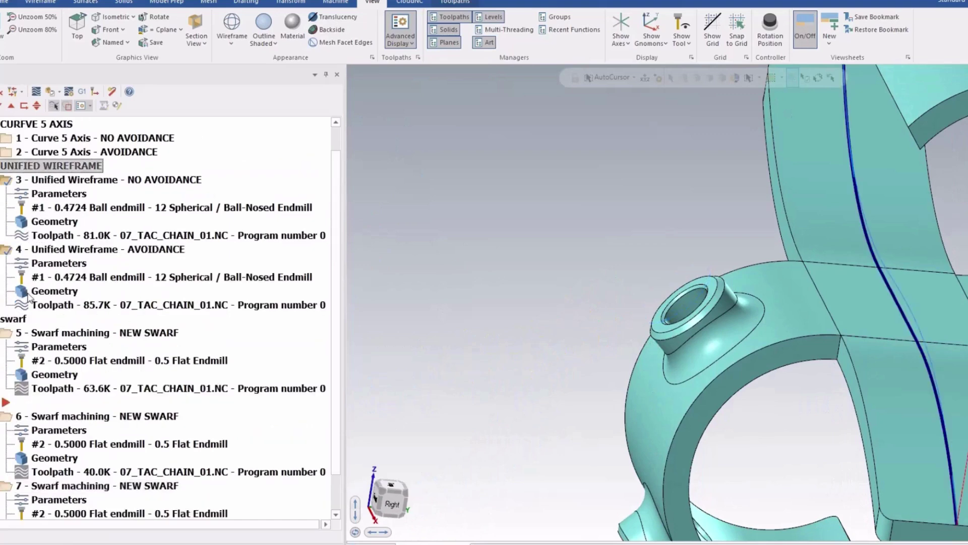
click(18, 319)
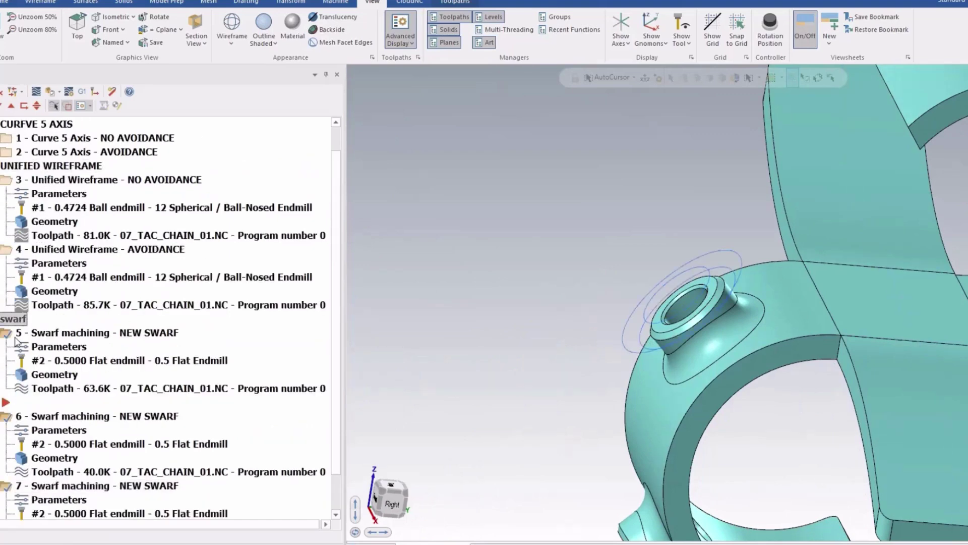